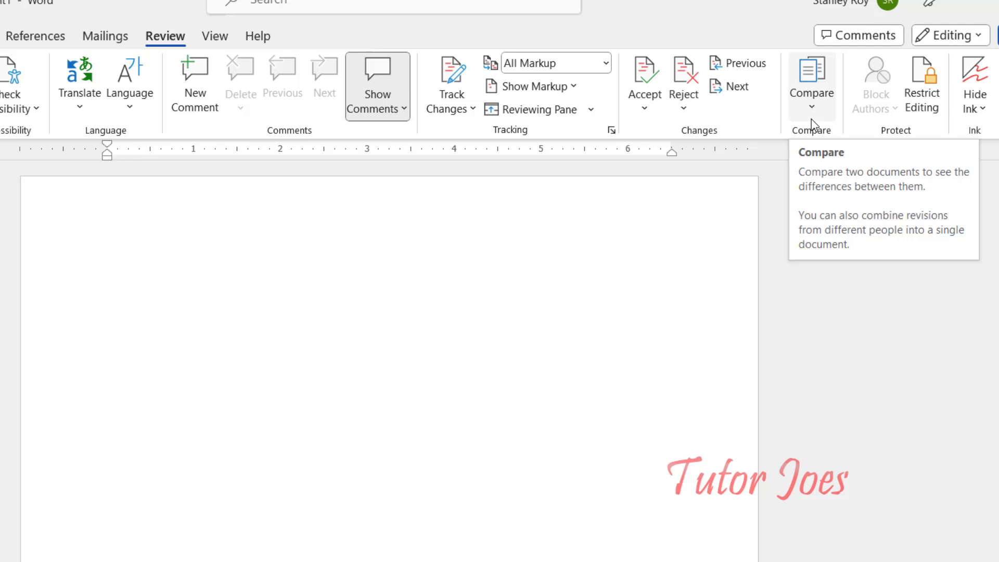
# Open the Compare Documents dialog from Review > Compare > Compare...
pyautogui.click(812, 107)
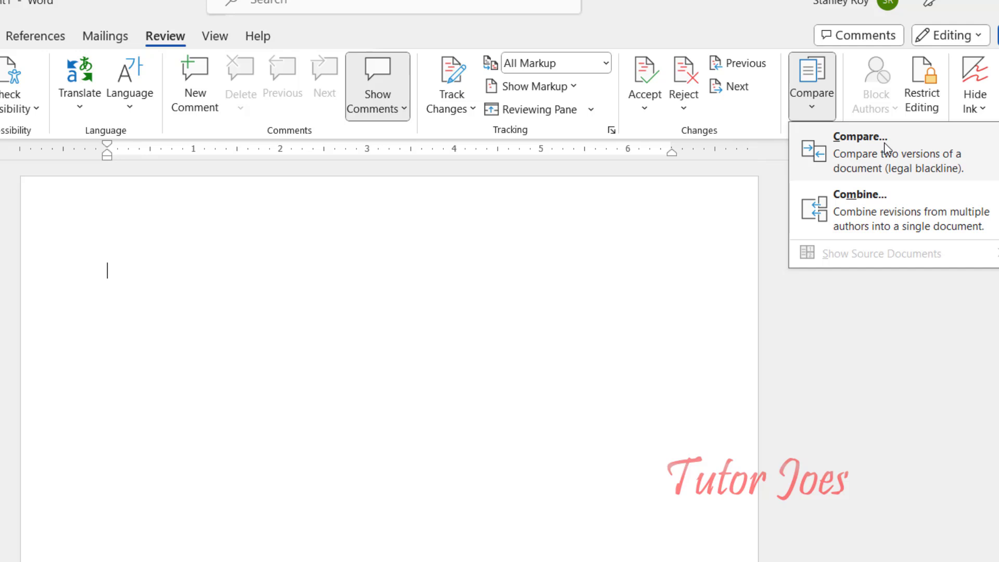
pyautogui.click(177, 339)
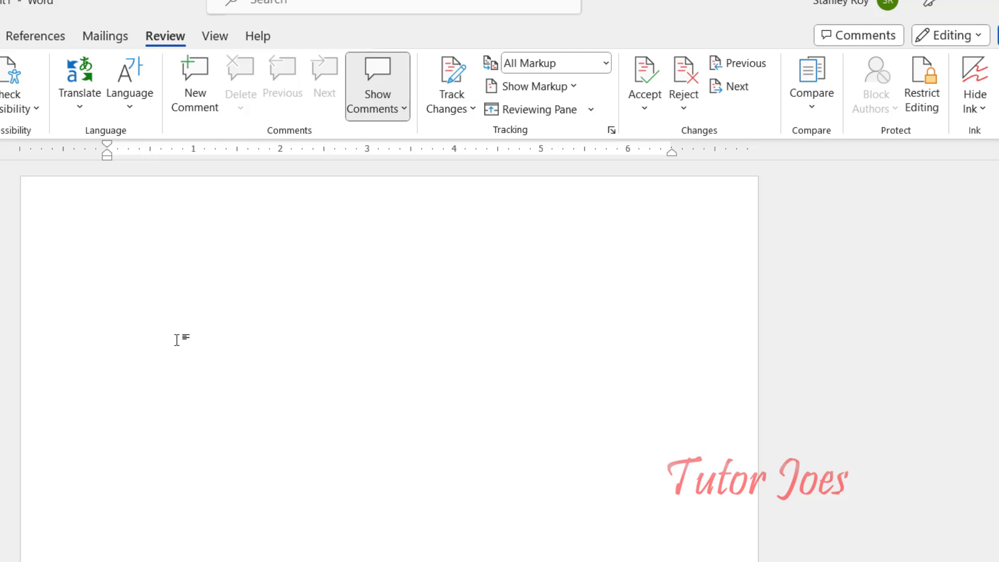
pyautogui.click(804, 98)
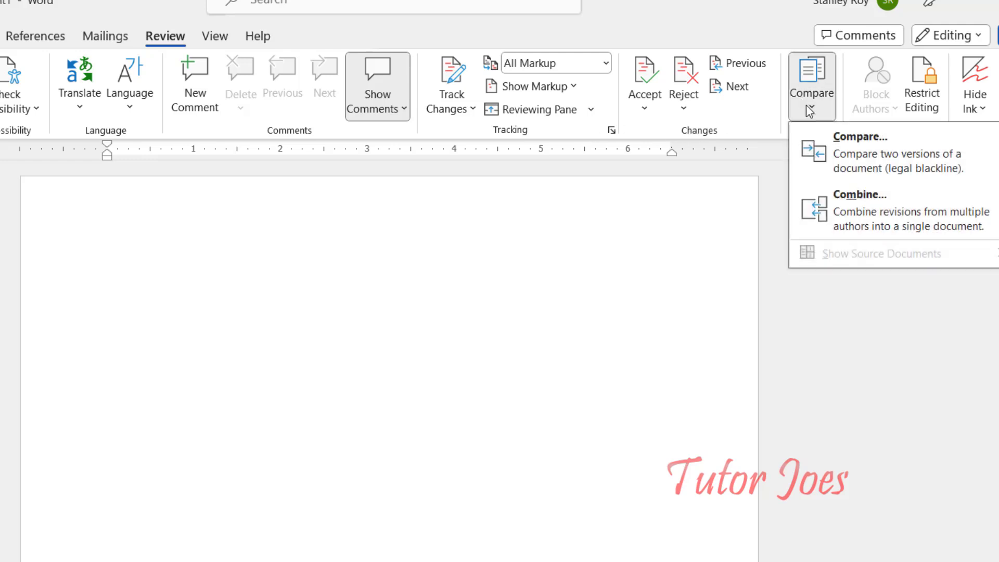
pyautogui.click(846, 144)
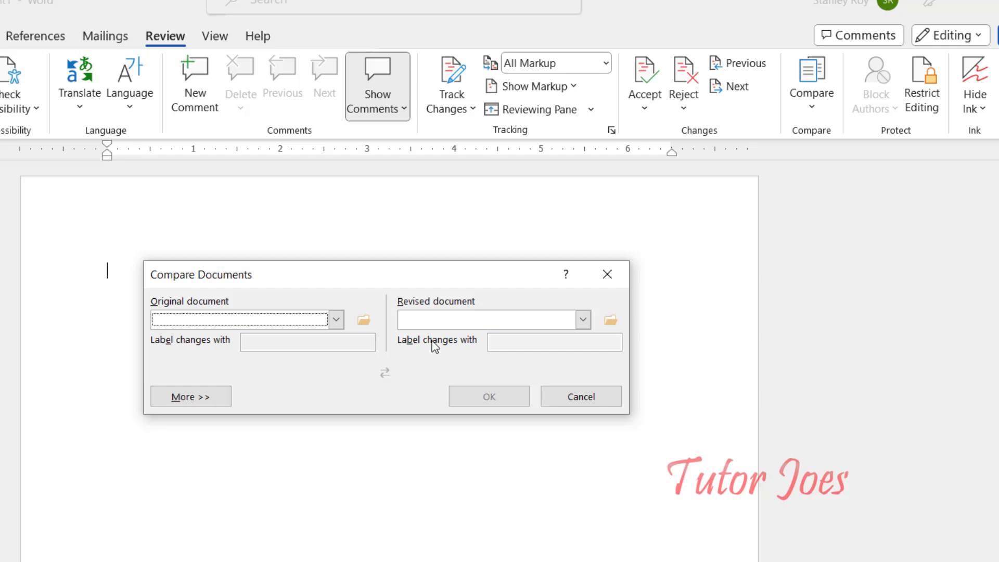
# Browse to Desktop > MS-office and set 01.docx as the original document.
pyautogui.click(337, 319)
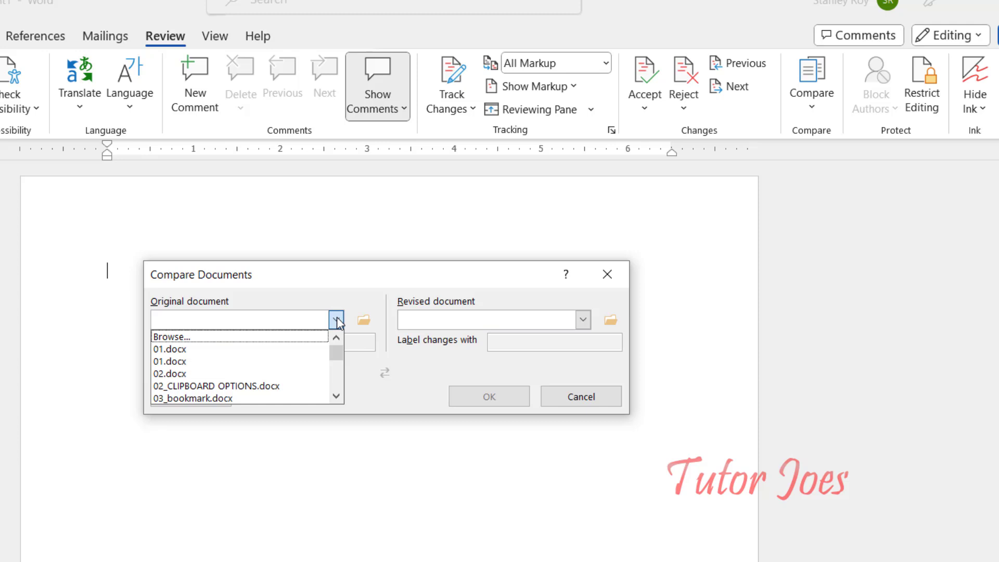
pyautogui.scroll(-6, 238, 369)
pyautogui.scroll(6, 232, 403)
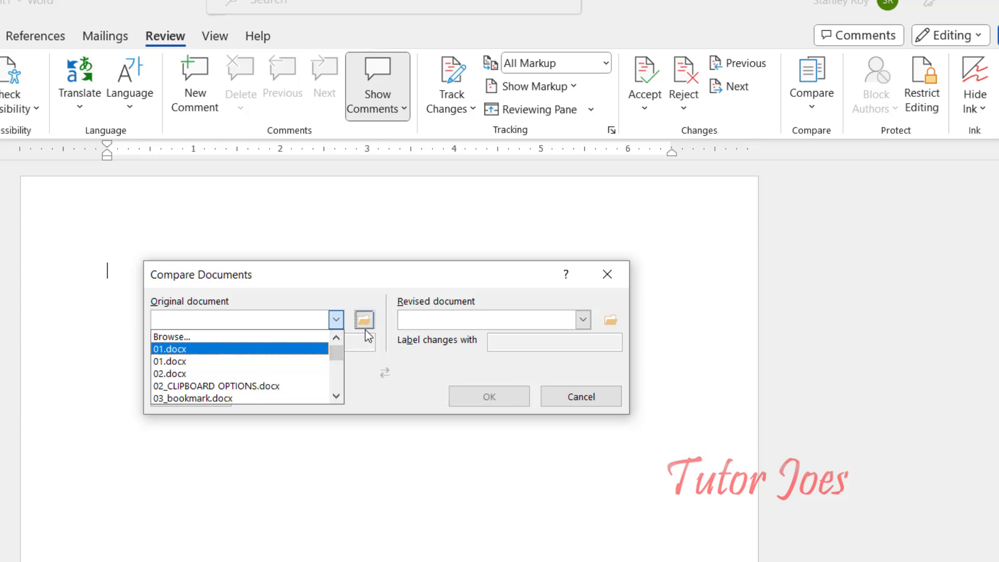
pyautogui.click(288, 336)
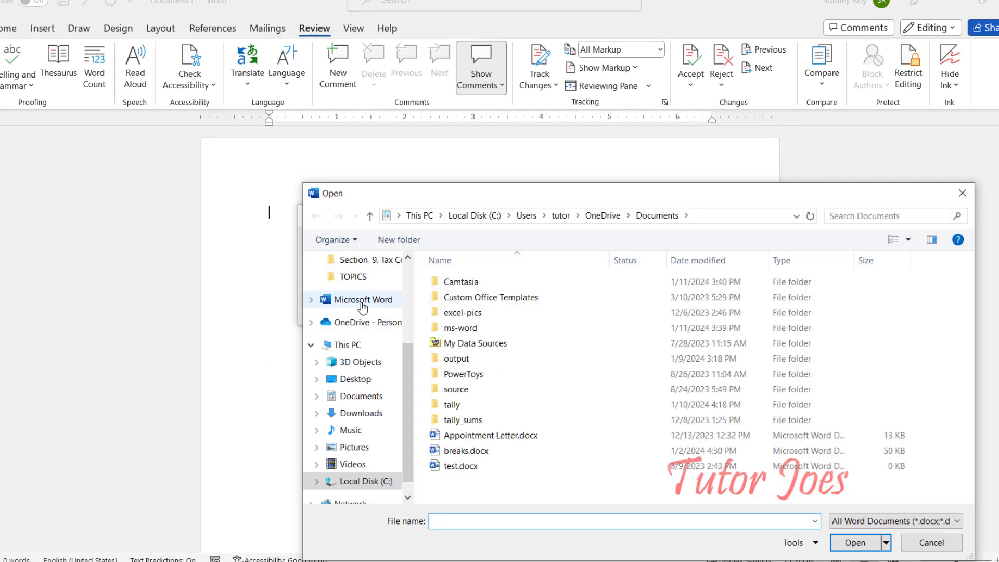
pyautogui.click(365, 383)
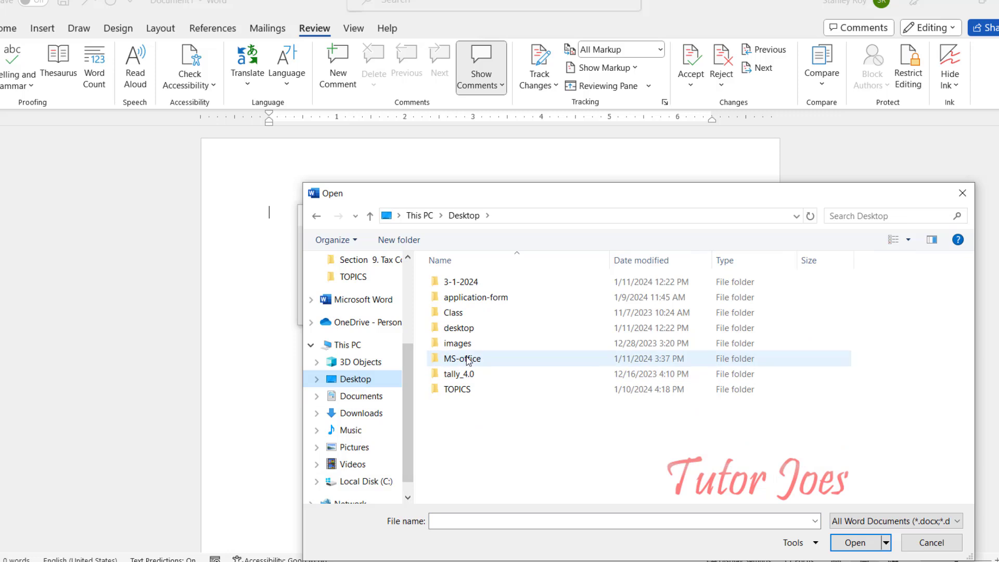
pyautogui.doubleClick(465, 360)
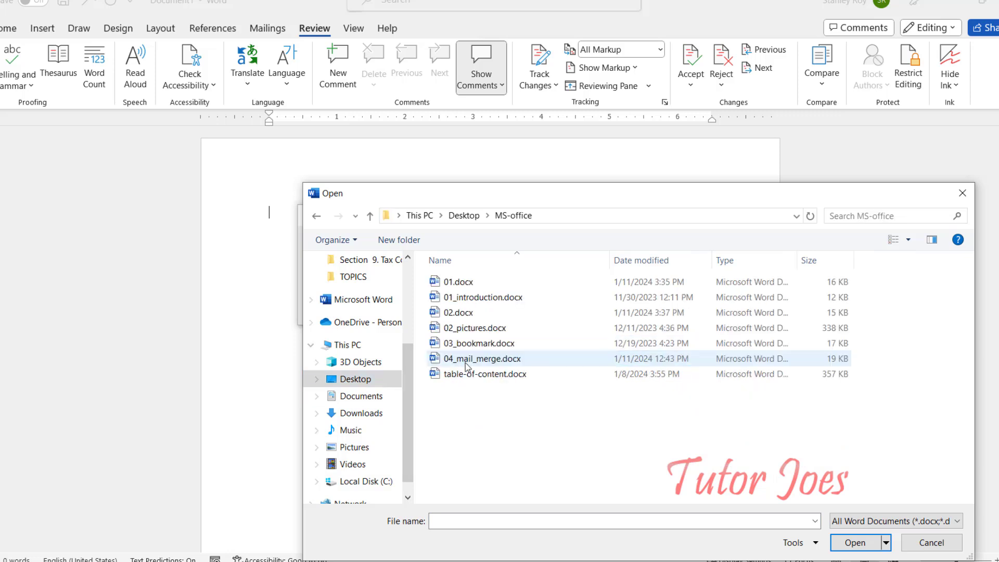
pyautogui.click(459, 283)
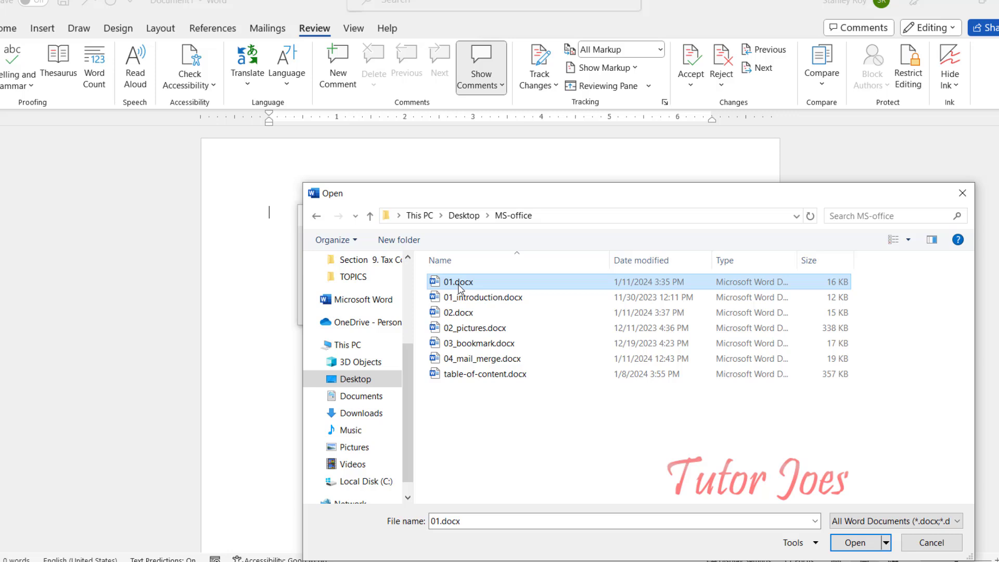
pyautogui.click(855, 542)
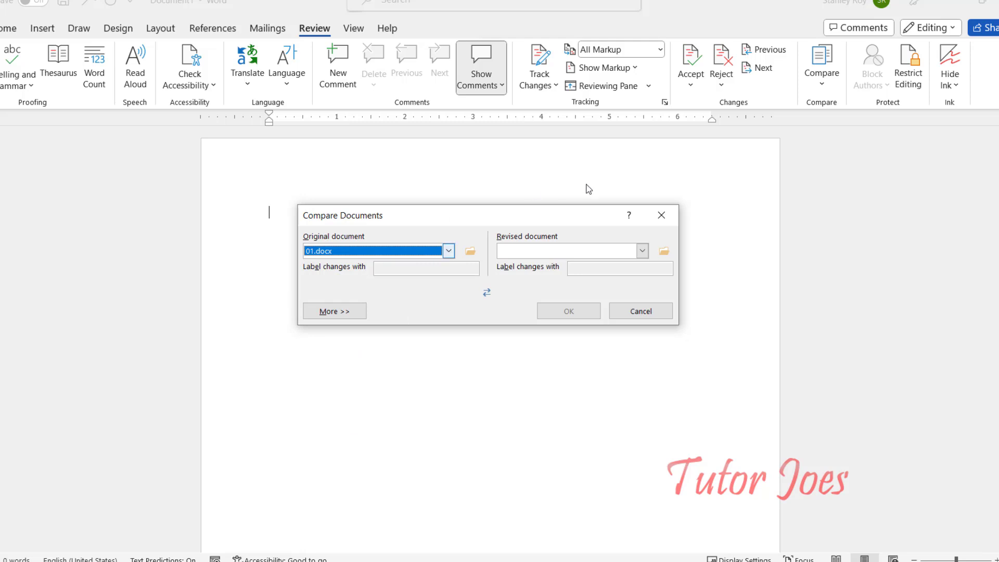
pyautogui.click(642, 251)
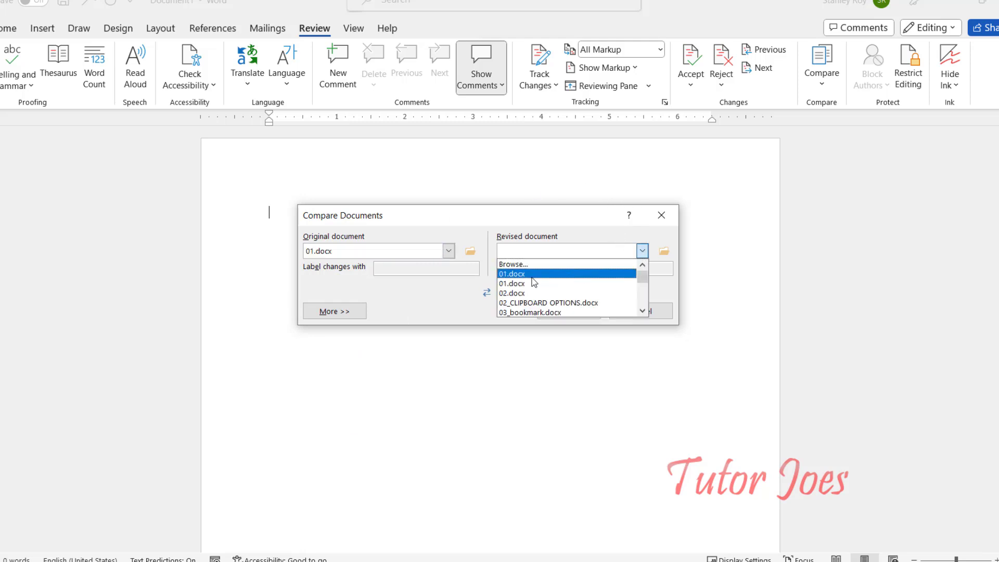
# Choose 02.docx as the revised document and try swapping the two documents.
pyautogui.click(664, 251)
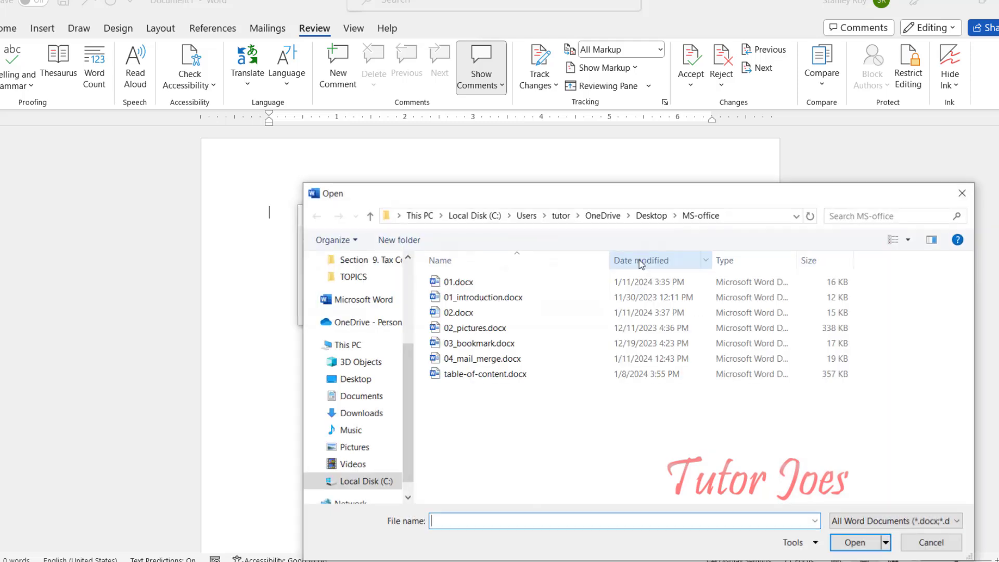
pyautogui.doubleClick(458, 312)
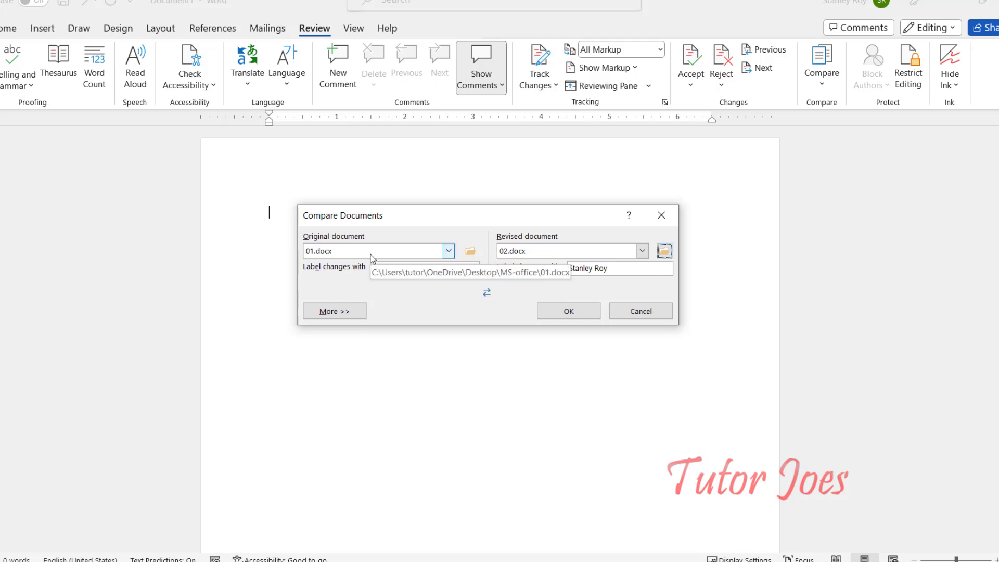
pyautogui.click(487, 295)
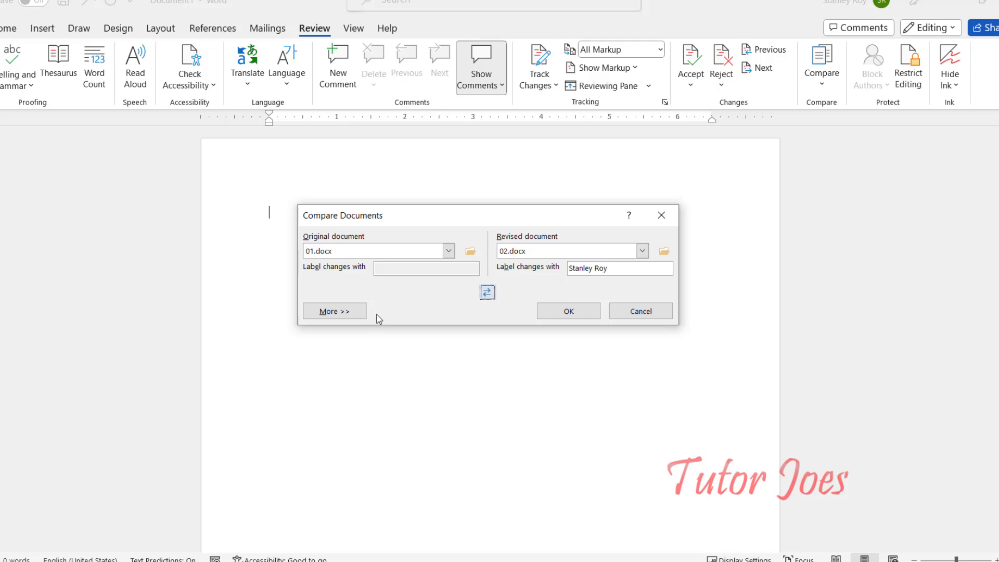
# Expand the comparison settings with More >> and compare 01.docx against 02.docx.
pyautogui.click(355, 316)
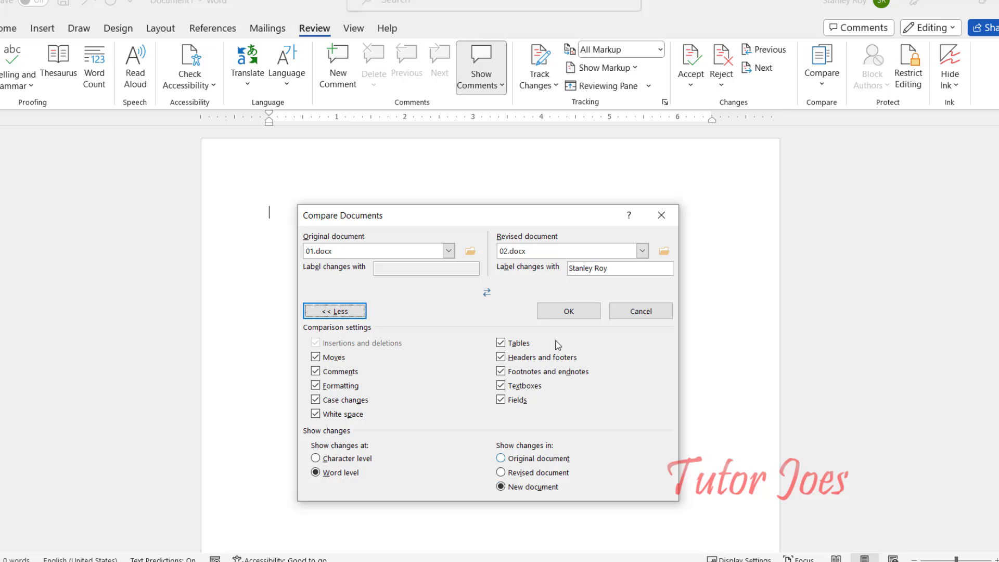
pyautogui.click(568, 312)
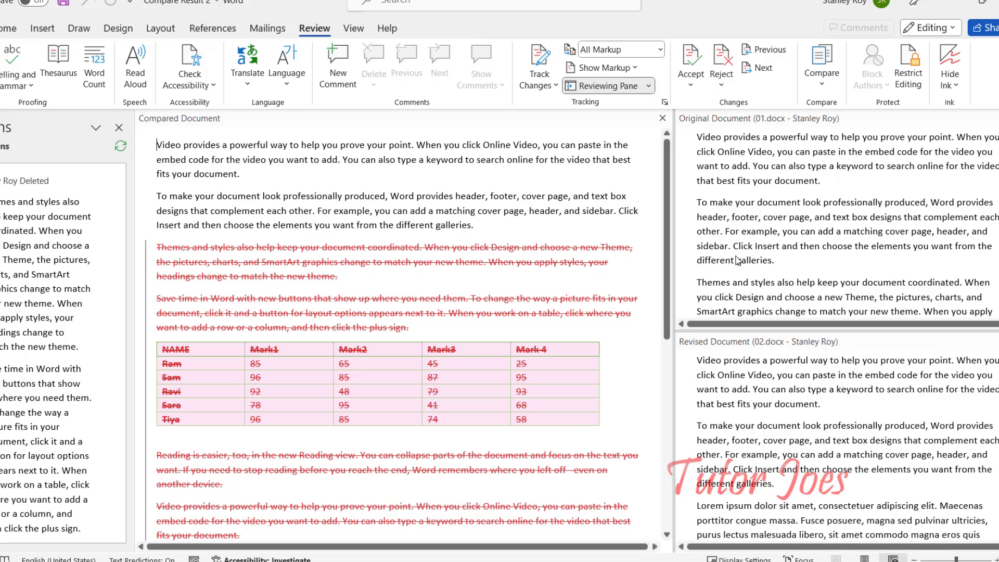
# Scroll through the compared document to inspect the struck-out marks table and added HTML text.
pyautogui.scroll(-1, 735, 260)
pyautogui.scroll(-3, 458, 289)
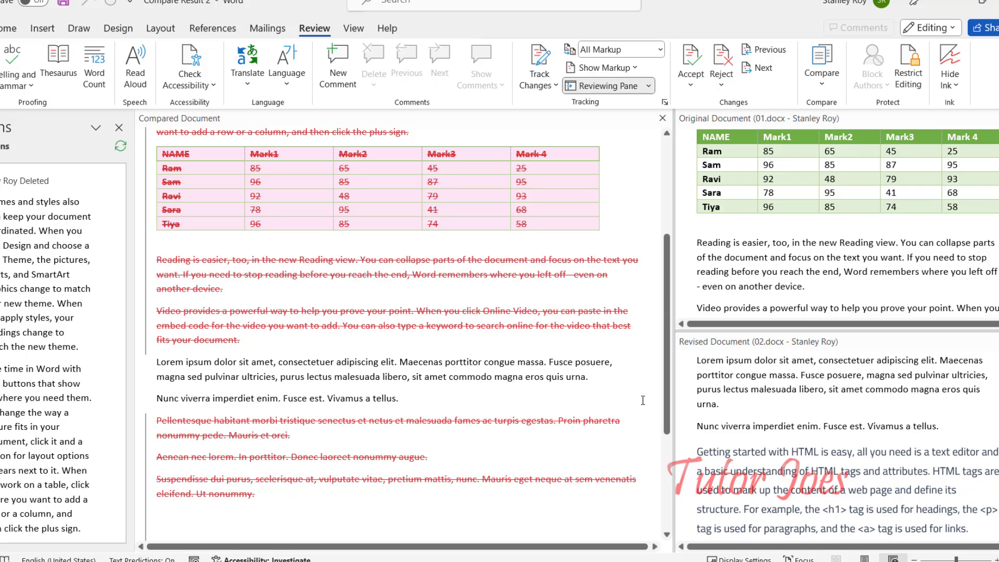
pyautogui.scroll(3, 318, 433)
pyautogui.scroll(3, 321, 433)
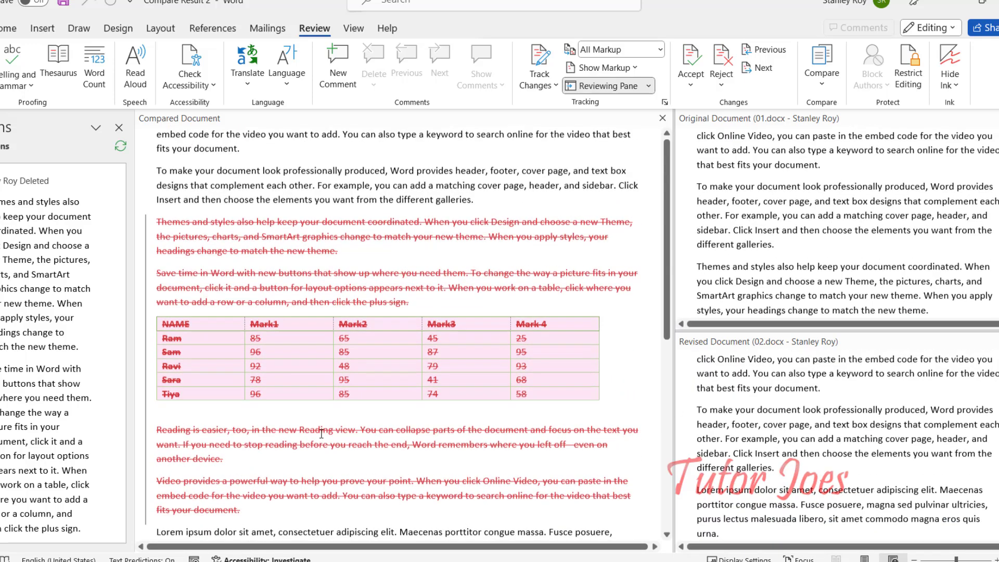
pyautogui.scroll(-4, 258, 322)
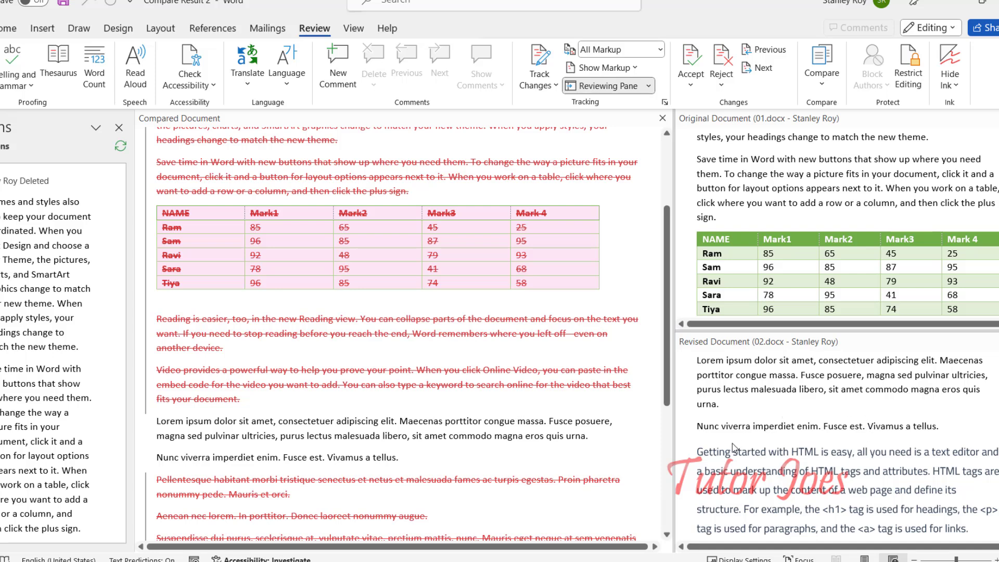
pyautogui.scroll(-4, 483, 441)
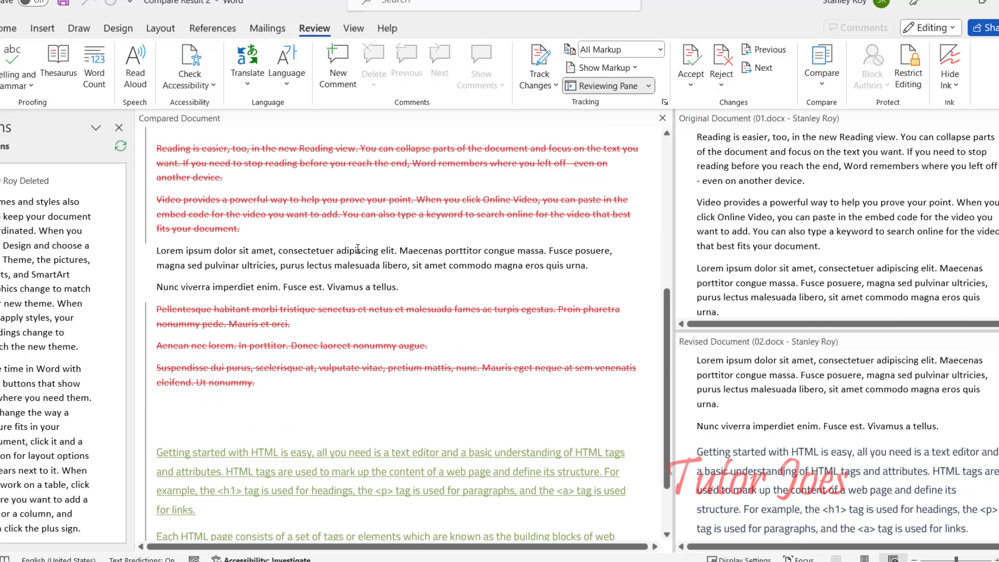
pyautogui.scroll(-2, 313, 370)
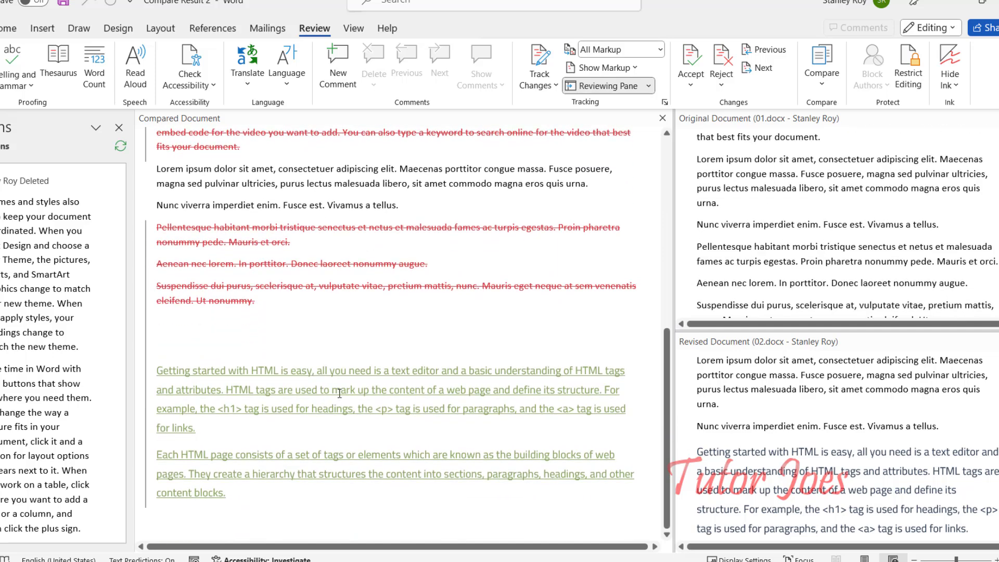
pyautogui.moveTo(339, 391)
pyautogui.scroll(-2, 801, 250)
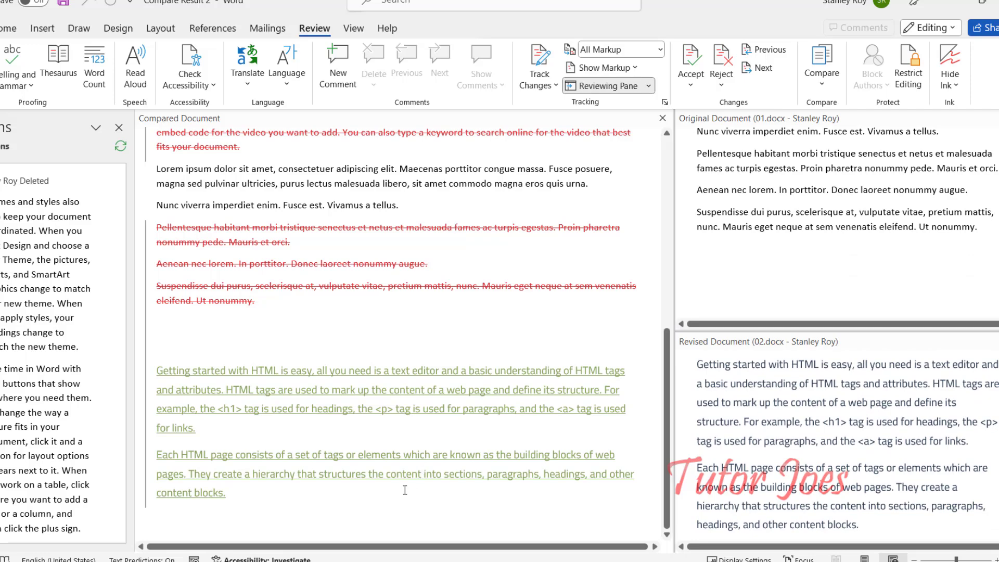
pyautogui.scroll(8, 374, 424)
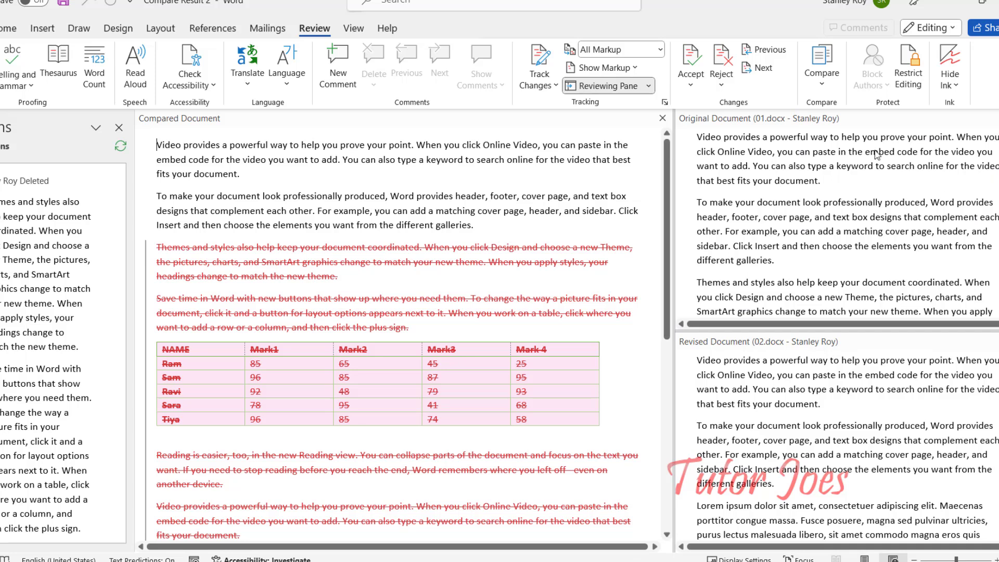
pyautogui.click(832, 87)
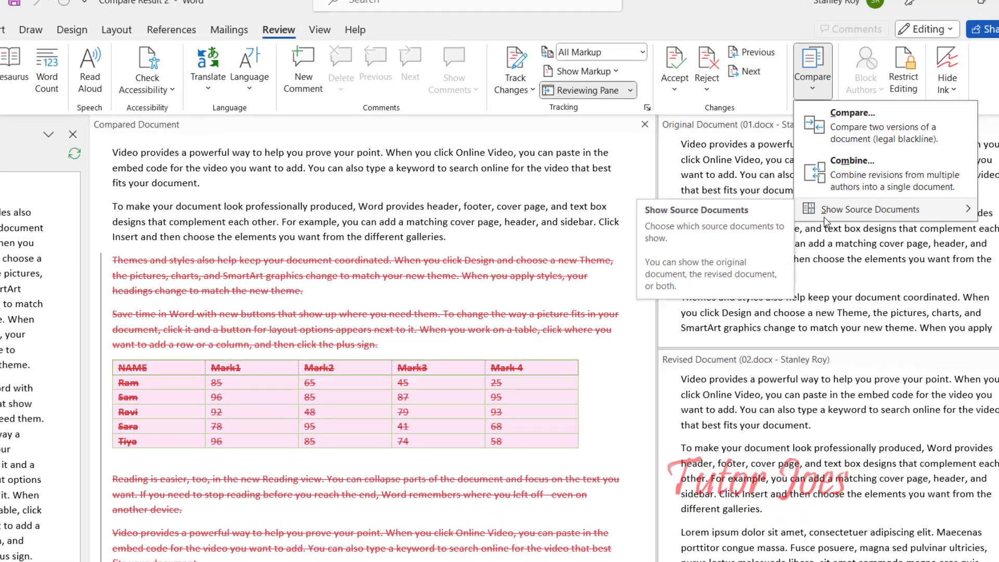
pyautogui.moveTo(970, 200)
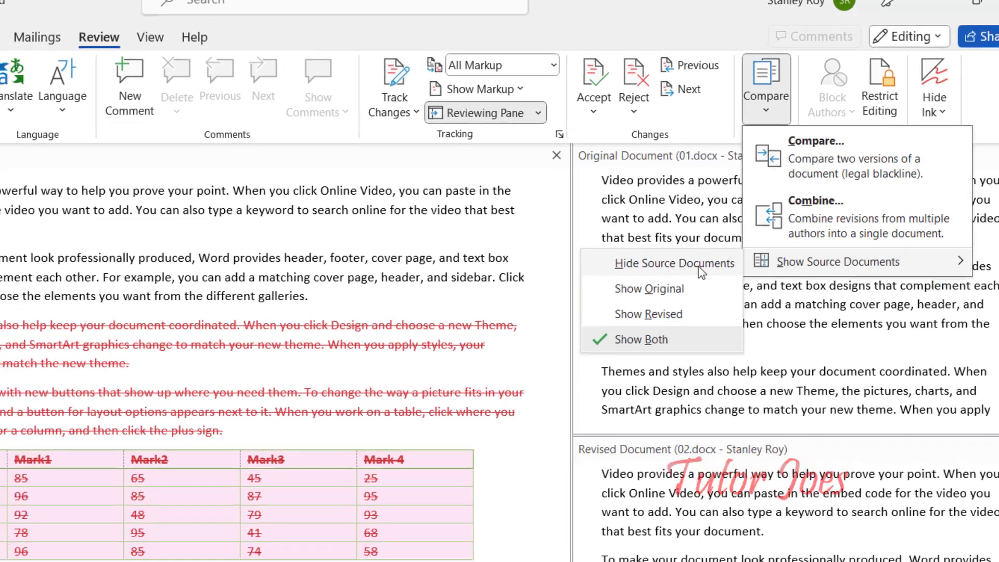
pyautogui.click(686, 276)
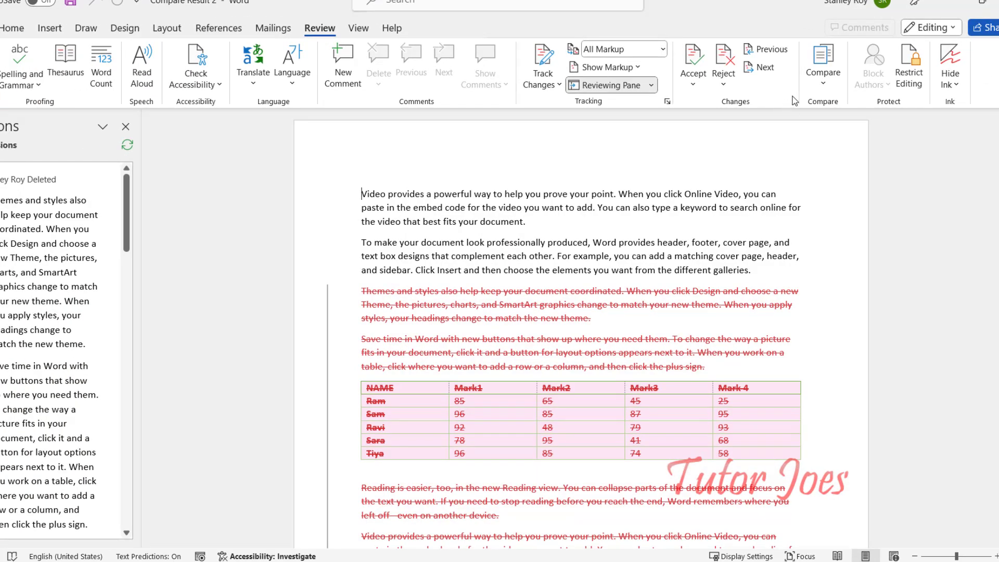
pyautogui.click(823, 65)
pyautogui.moveTo(825, 200)
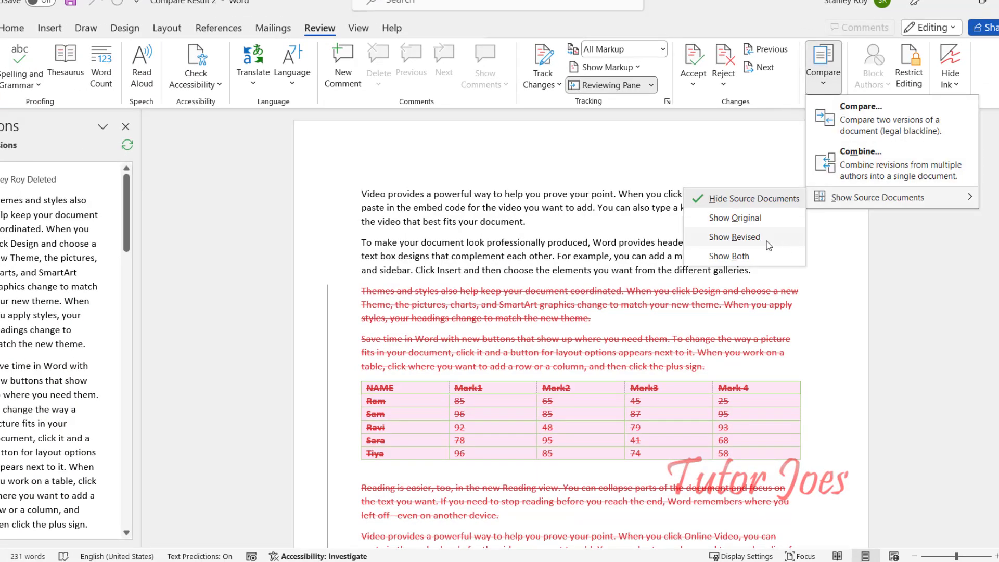
pyautogui.click(760, 263)
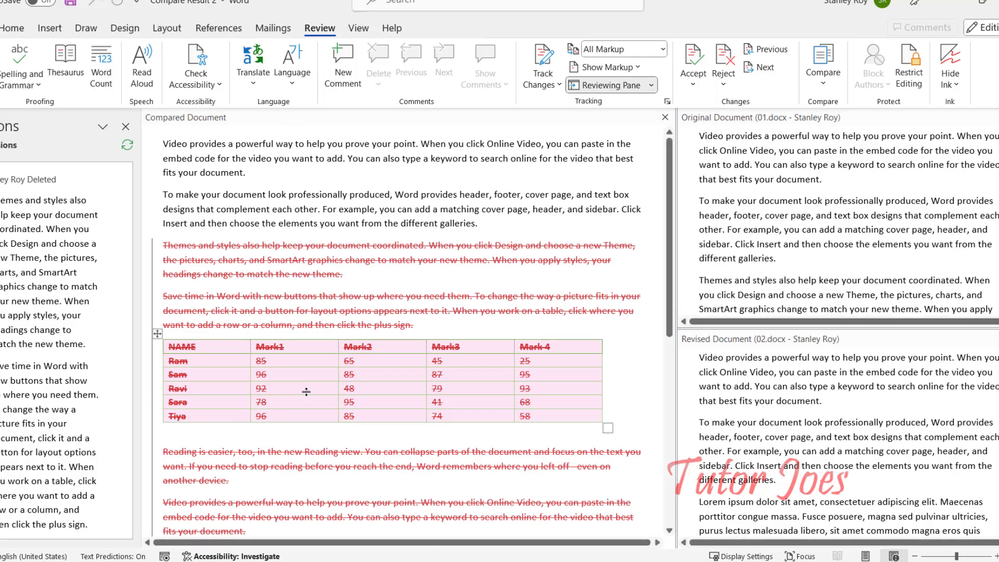
pyautogui.scroll(-4, 312, 364)
pyautogui.scroll(4, 338, 404)
pyautogui.scroll(1, 337, 405)
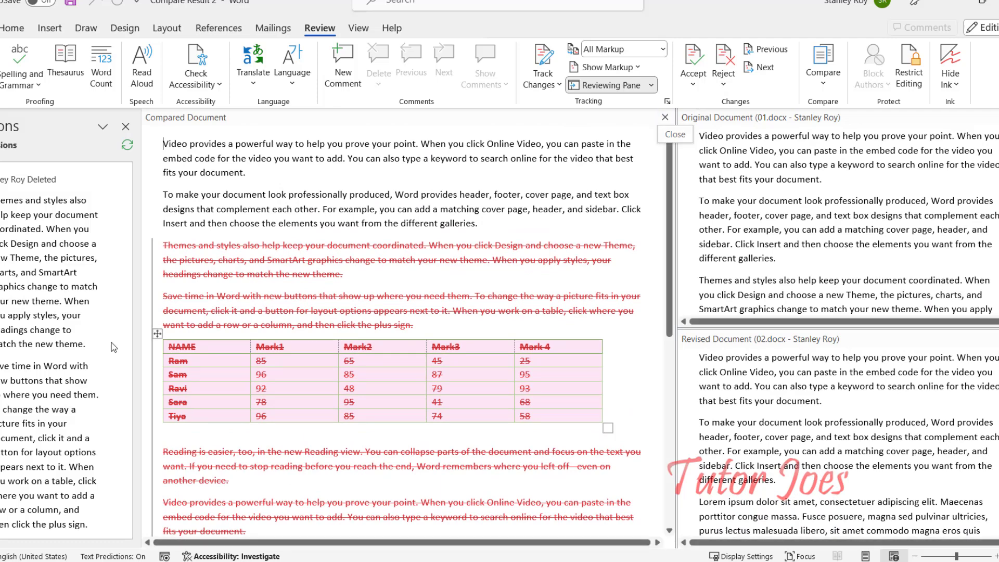
pyautogui.scroll(-5, 264, 303)
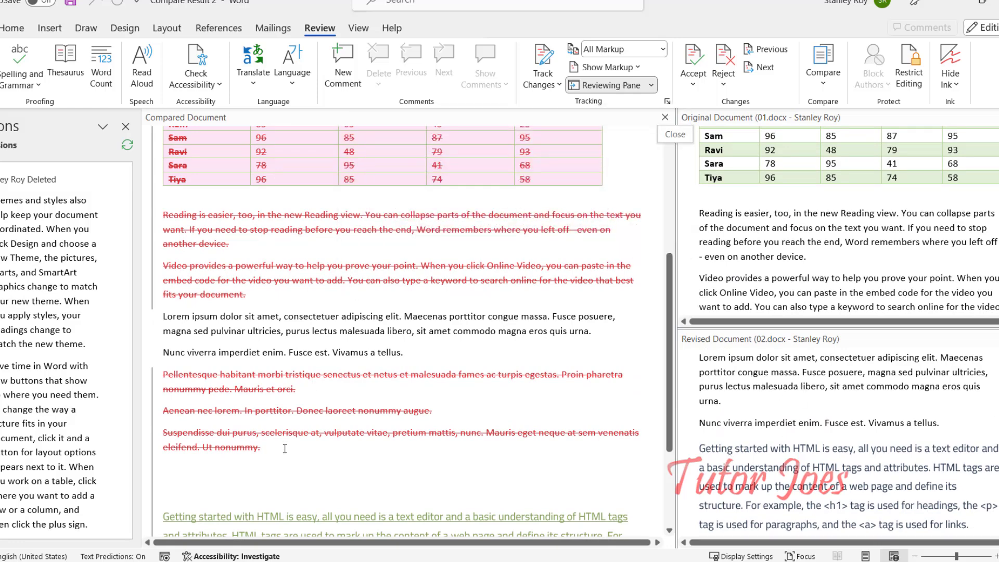
pyautogui.scroll(5, 284, 445)
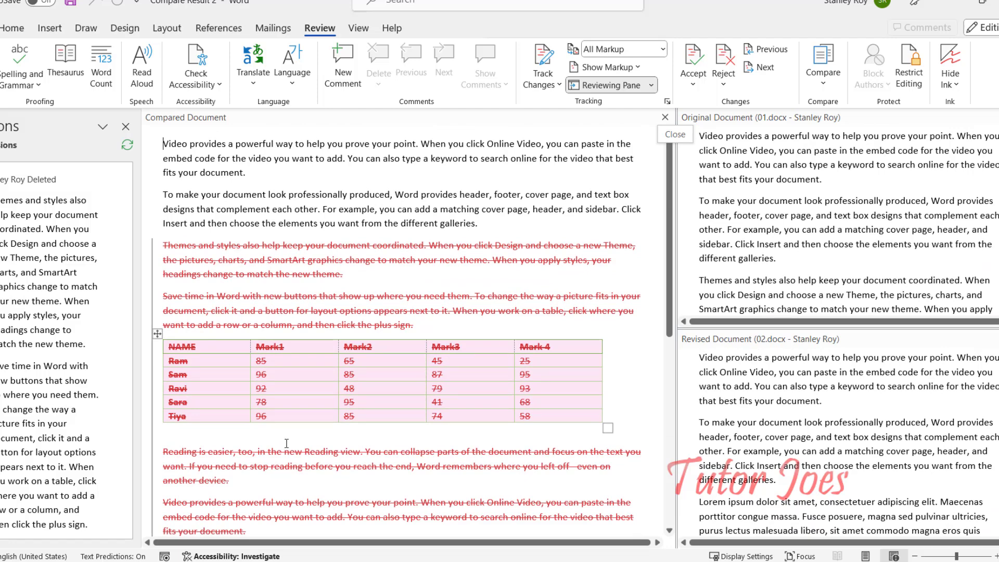
pyautogui.scroll(-8, 286, 445)
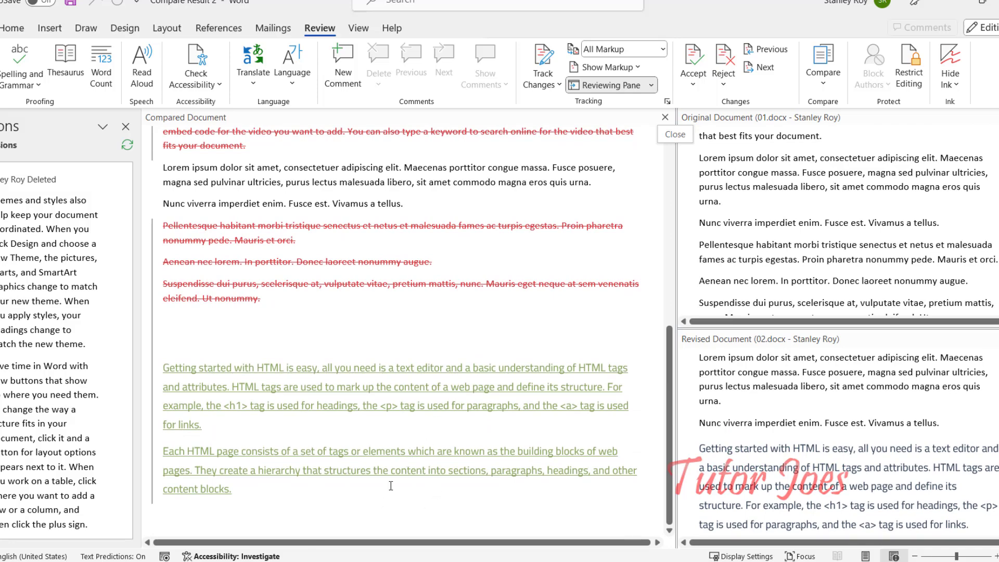
pyautogui.scroll(8, 391, 485)
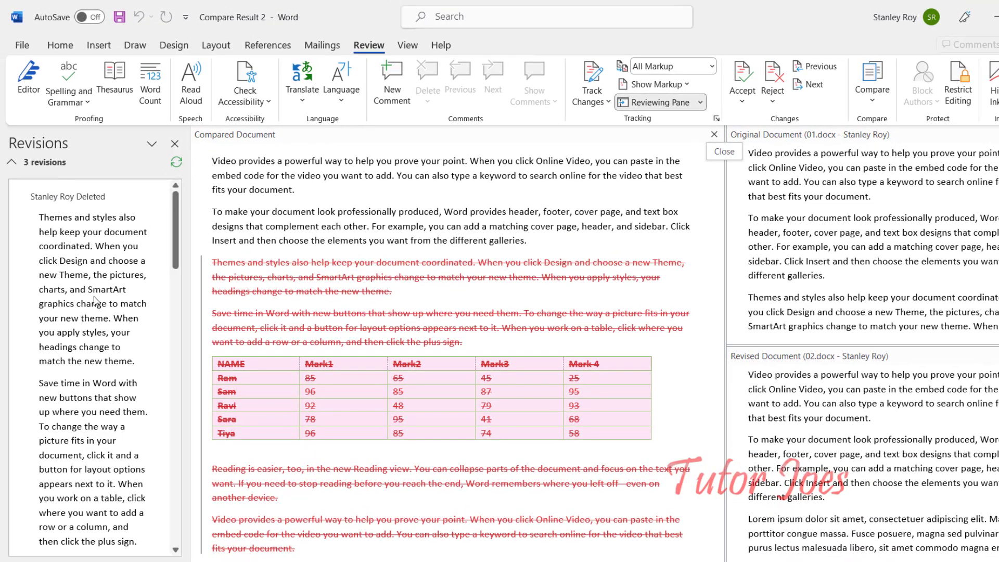
pyautogui.scroll(-3, 95, 300)
pyautogui.scroll(-5, 95, 300)
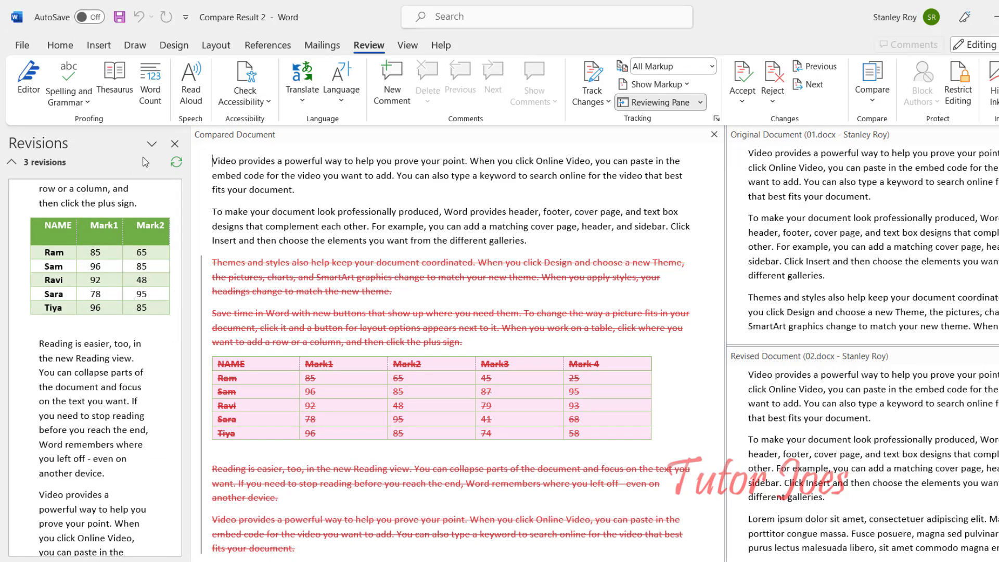
pyautogui.scroll(-5, 94, 292)
pyautogui.scroll(10, 94, 294)
pyautogui.scroll(3, 94, 295)
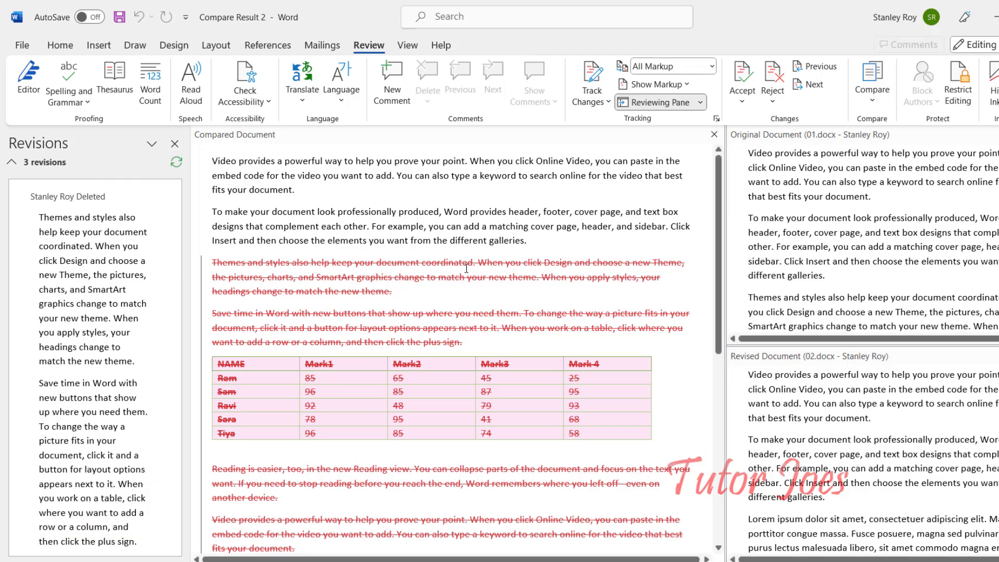
# Discard Compare Result 2 and open Combine Documents from Review > Compare.
pyautogui.click(464, 287)
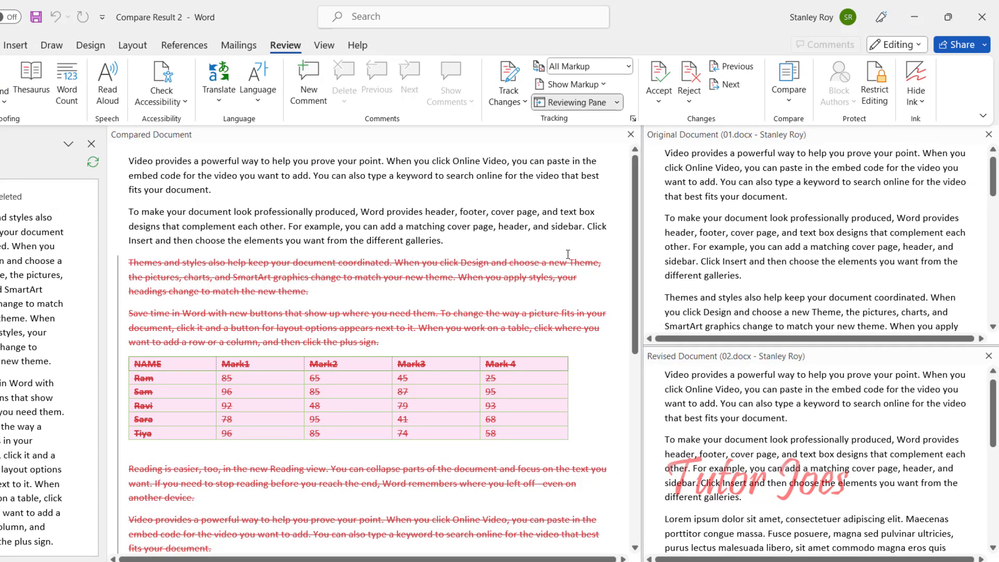
pyautogui.click(982, 17)
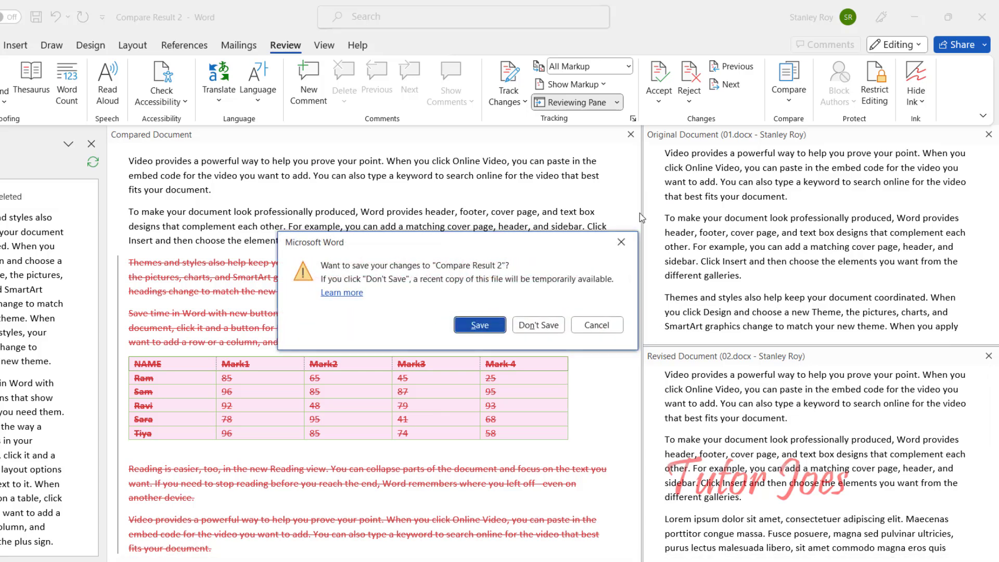
pyautogui.click(538, 325)
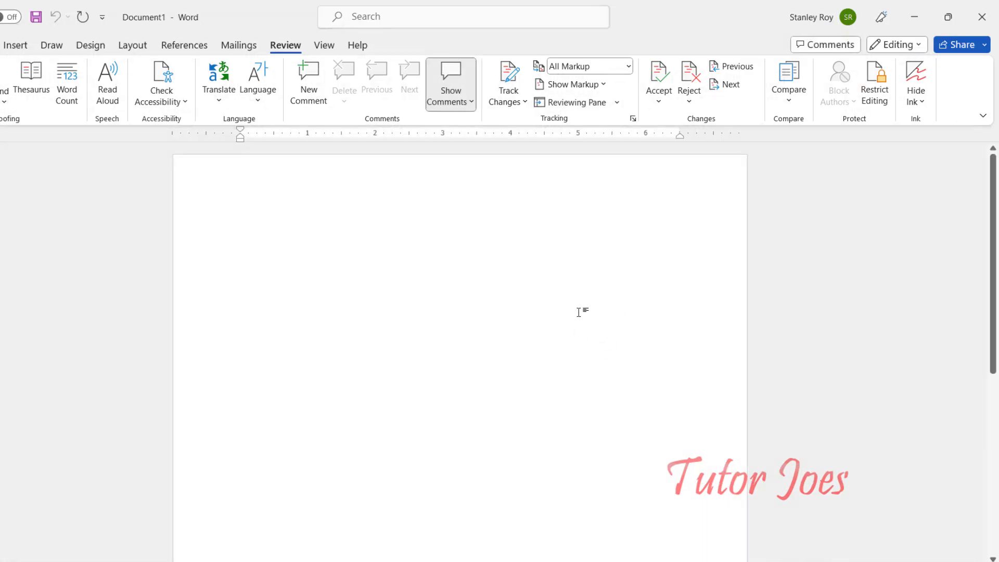
pyautogui.click(789, 90)
pyautogui.click(821, 183)
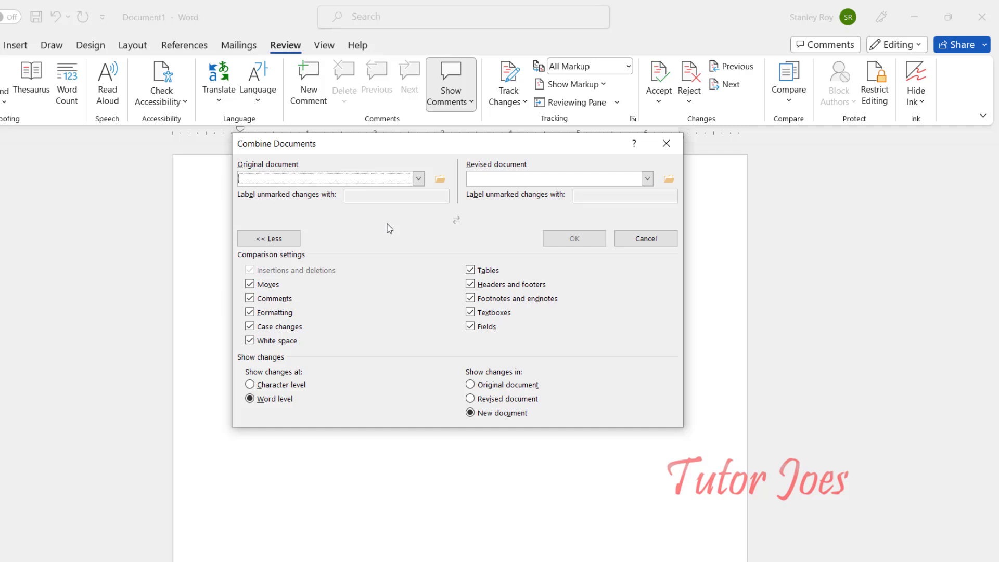
# Pick 01.docx as original and 02.docx as revised, and combine them into Combine Result 7.
pyautogui.click(418, 179)
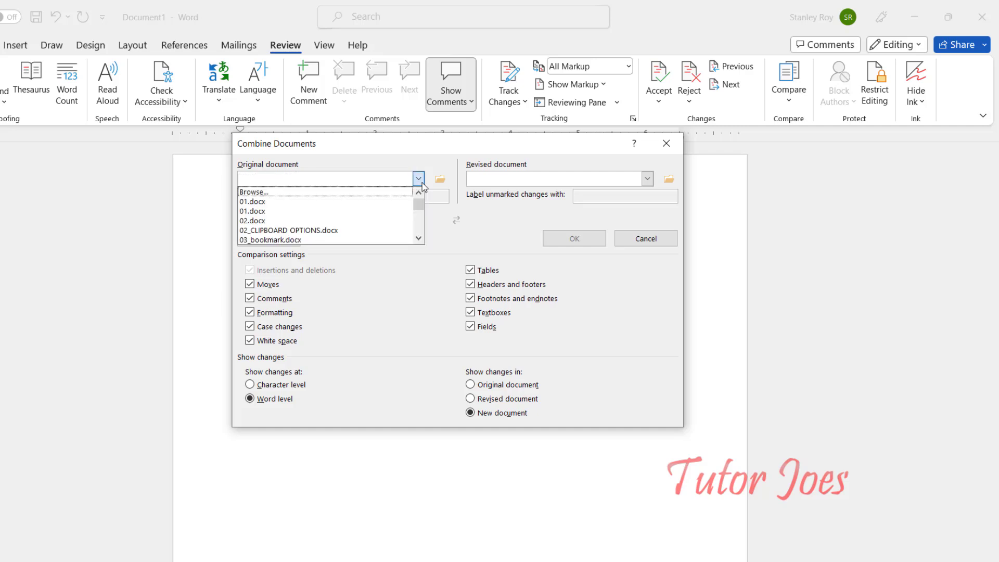
pyautogui.click(397, 210)
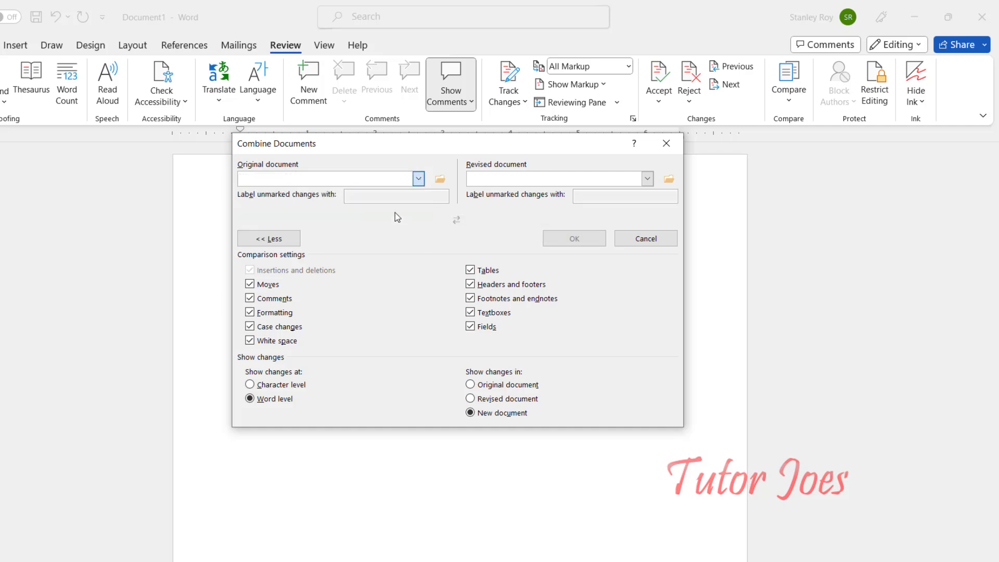
pyautogui.click(526, 180)
pyautogui.click(513, 220)
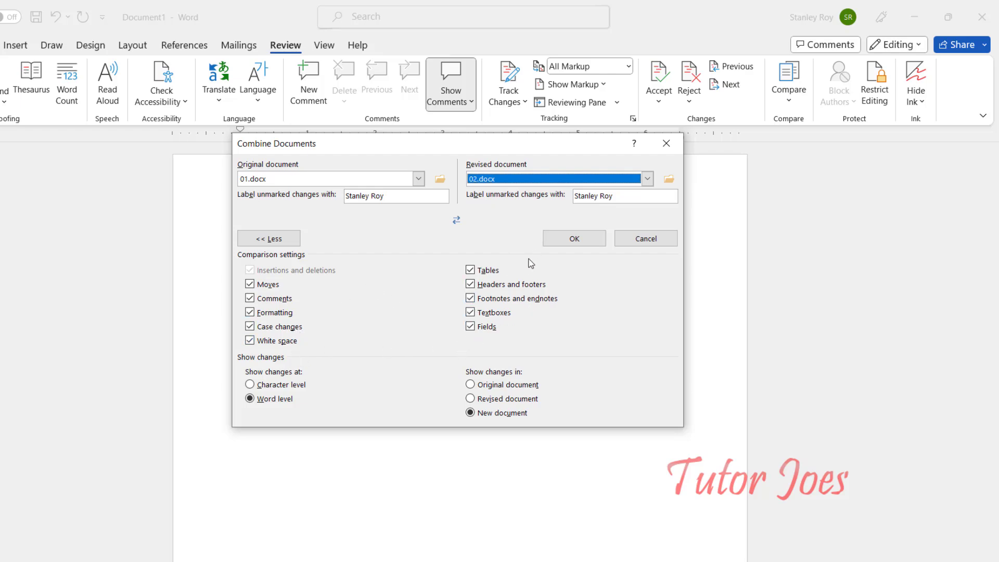
pyautogui.click(557, 247)
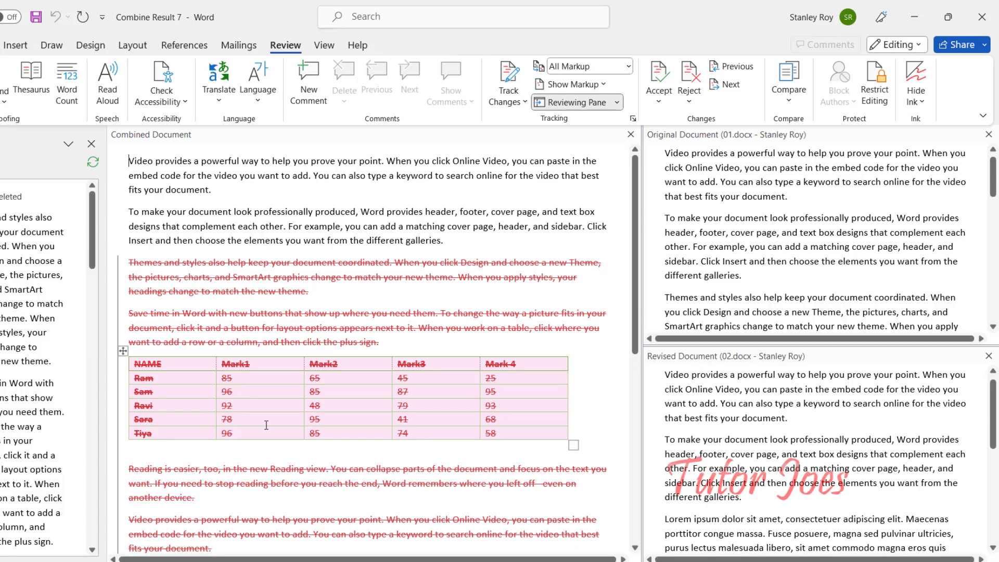
pyautogui.scroll(-5, 251, 401)
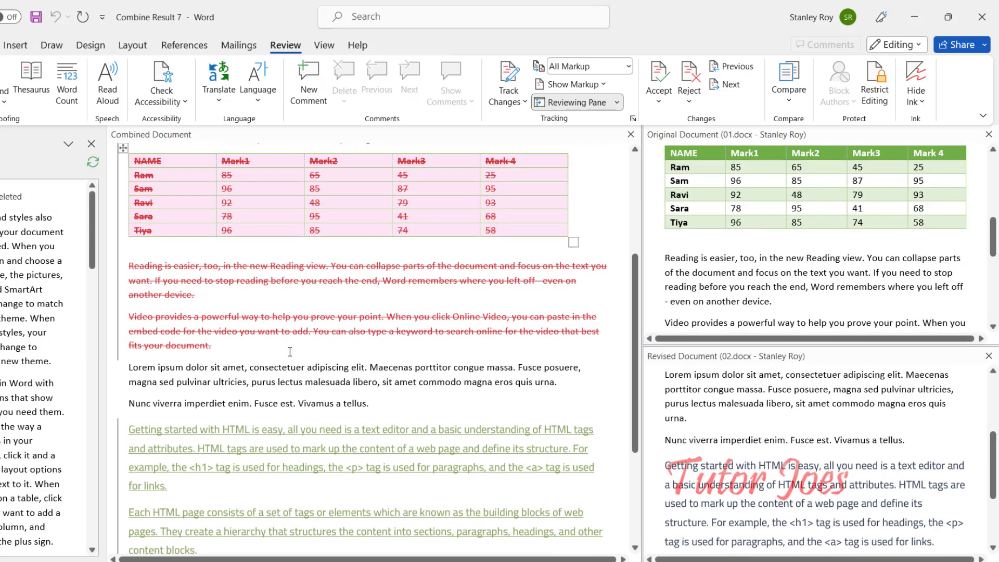
pyautogui.scroll(5, 290, 351)
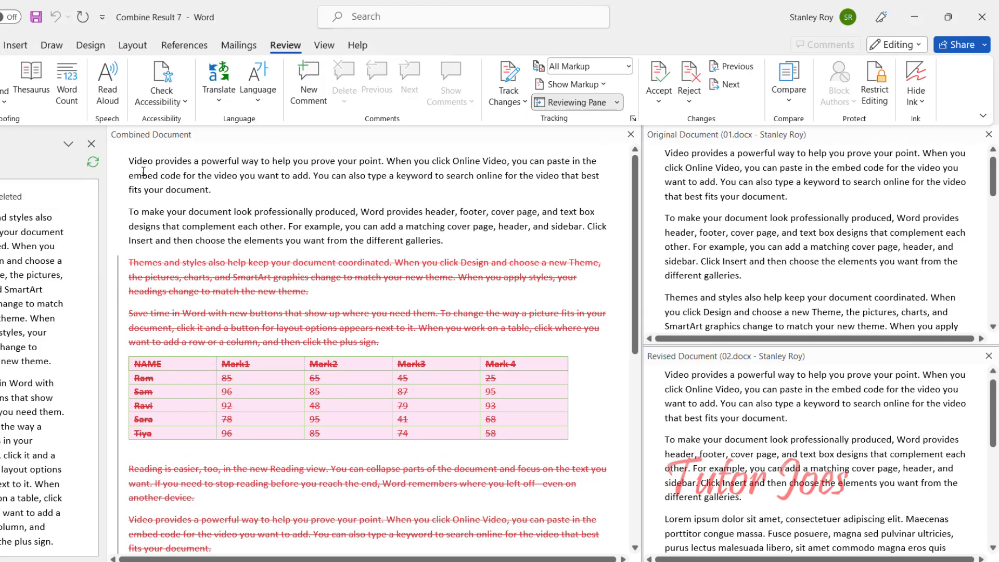
pyautogui.scroll(-9, 392, 357)
pyautogui.scroll(9, 374, 357)
# Use Accept All Changes to clear every tracked deletion in Combine Result 7.
pyautogui.click(659, 99)
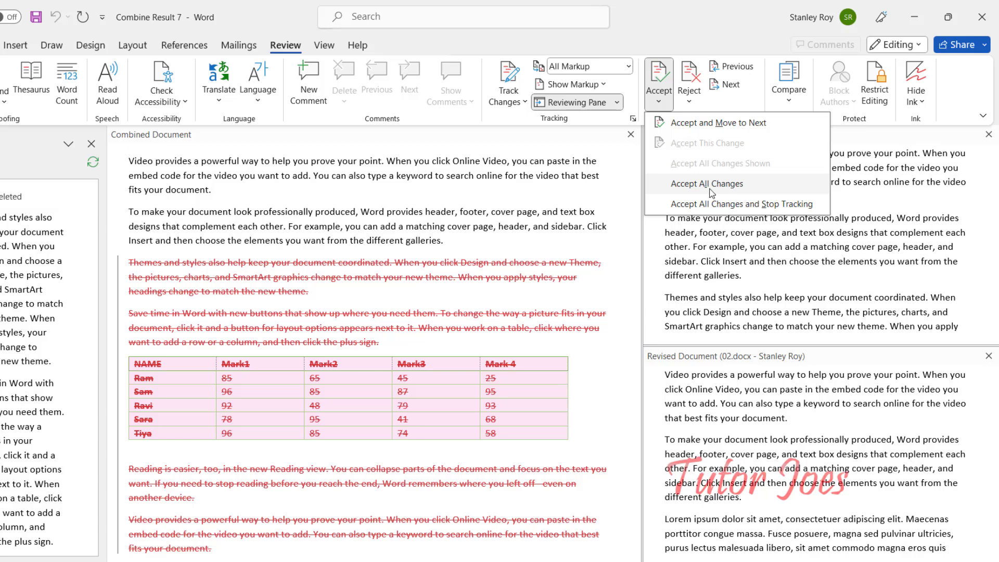
pyautogui.click(692, 102)
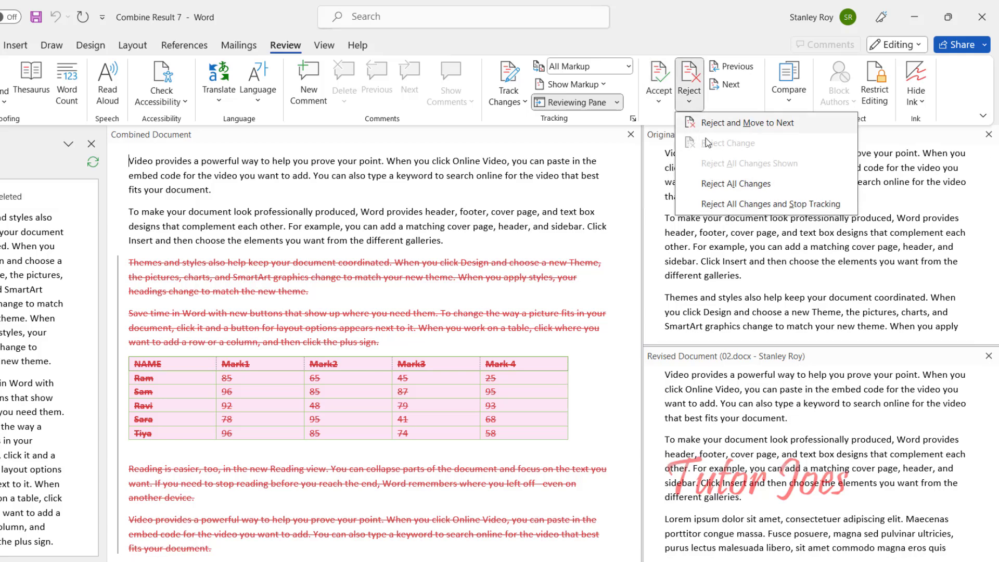
pyautogui.click(656, 104)
pyautogui.click(704, 184)
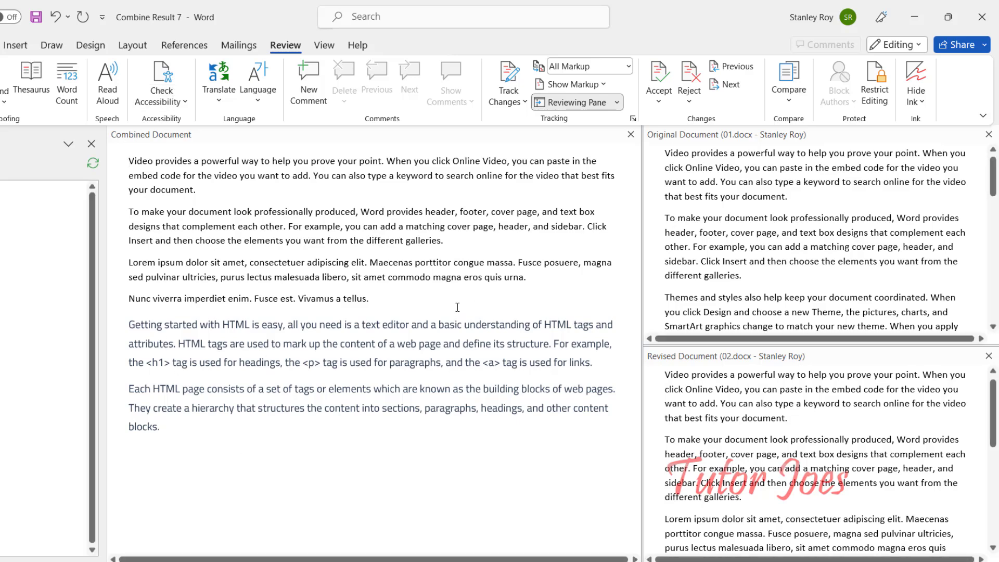
# Close Combine Result 7 without saving, after briefly cancelling the Save As view.
pyautogui.hotkey('ctrl', 's')
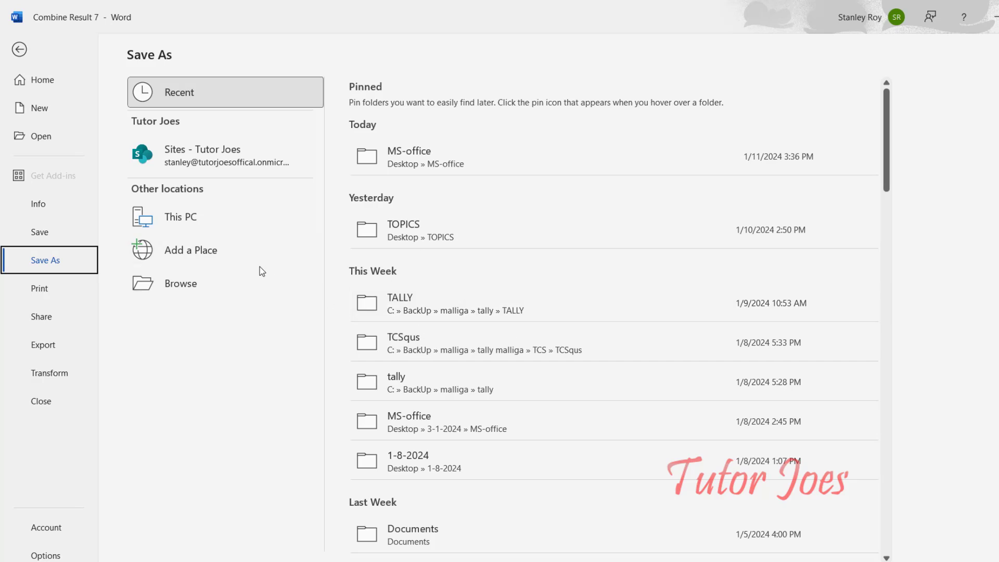
pyautogui.press('Escape')
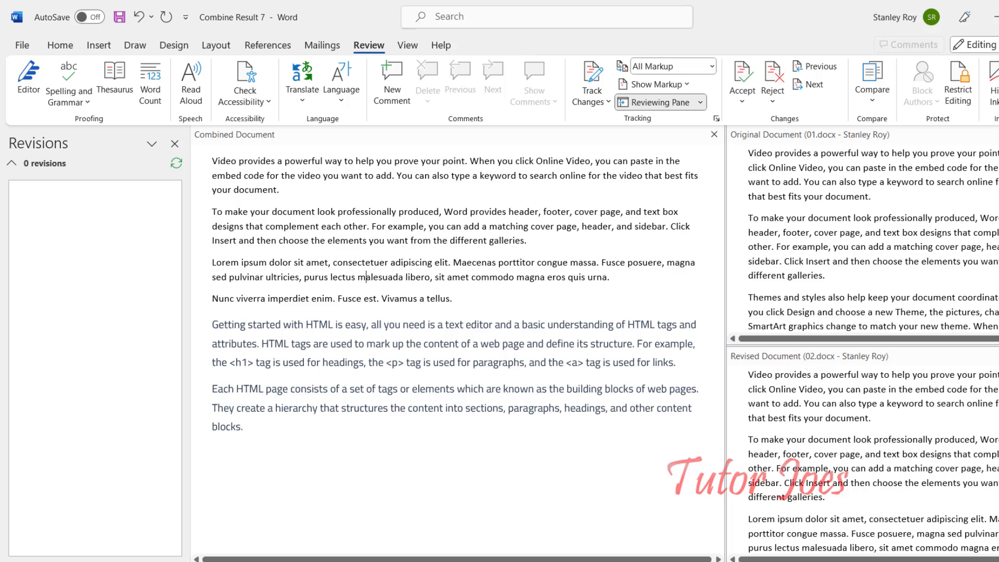
pyautogui.hotkey('ctrl', 'w')
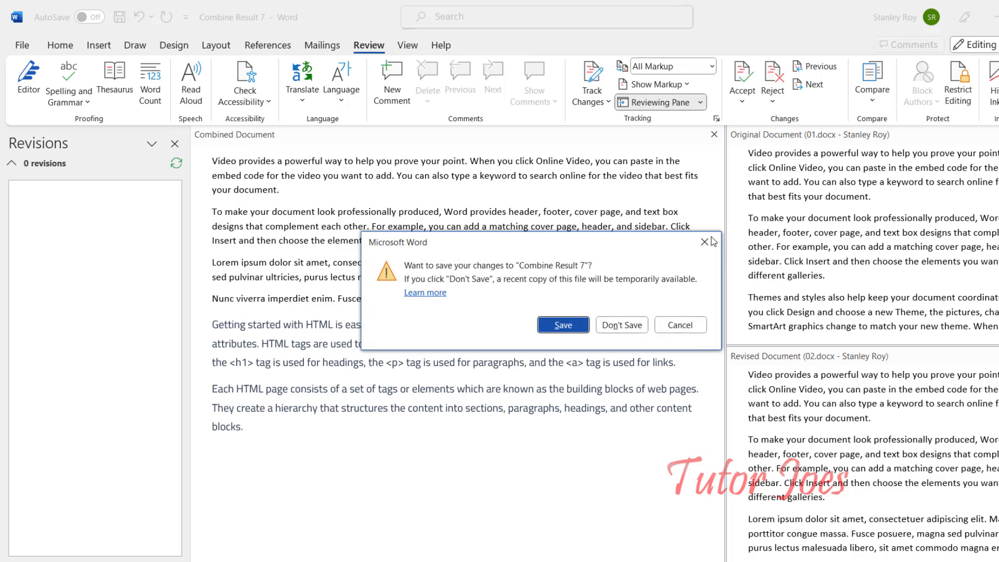
pyautogui.click(625, 323)
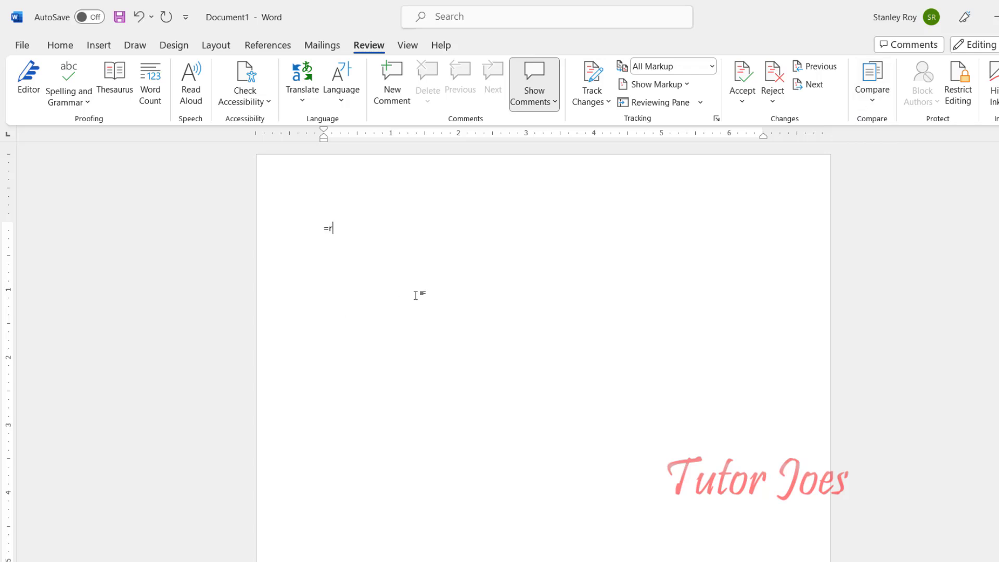
# Generate five sample paragraphs with =rand() and make 'look' bold.
pyautogui.write('d()')
pyautogui.press('Return')
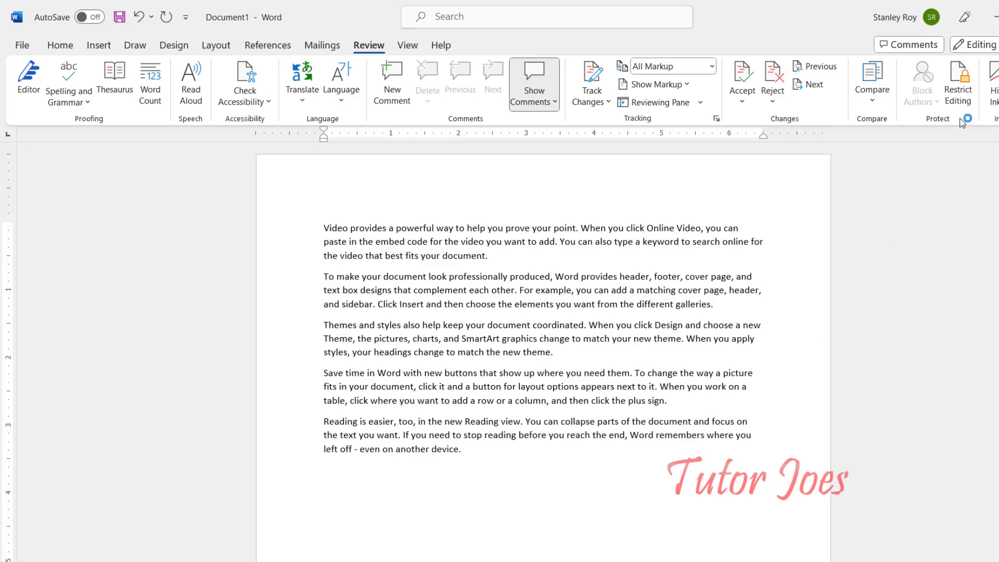
pyautogui.doubleClick(436, 277)
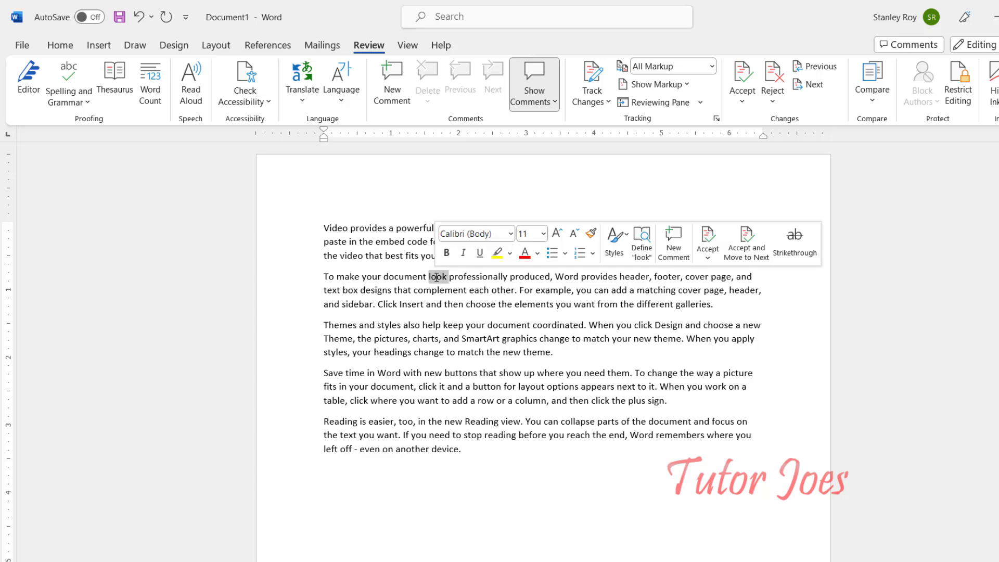
# Italicize the word 'new' and open the Restrict Editing pane.
pyautogui.doubleClick(505, 352)
pyautogui.hotkey('ctrl', 'i')
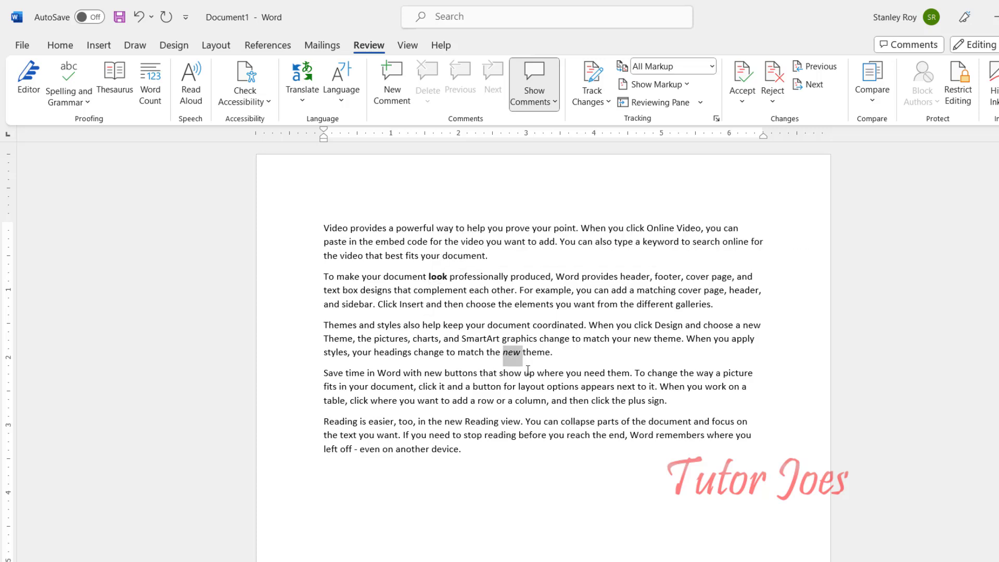
pyautogui.click(572, 304)
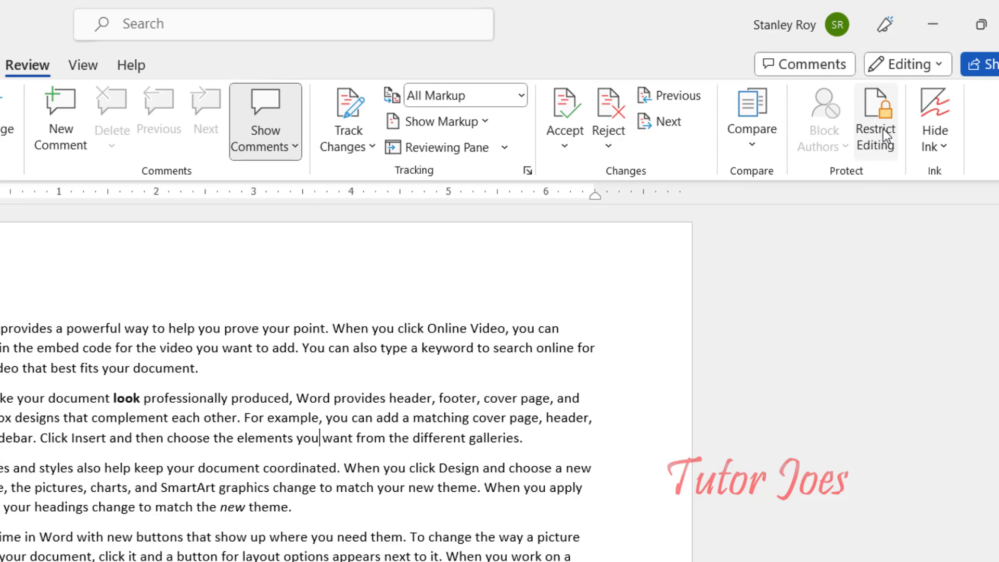
pyautogui.click(882, 129)
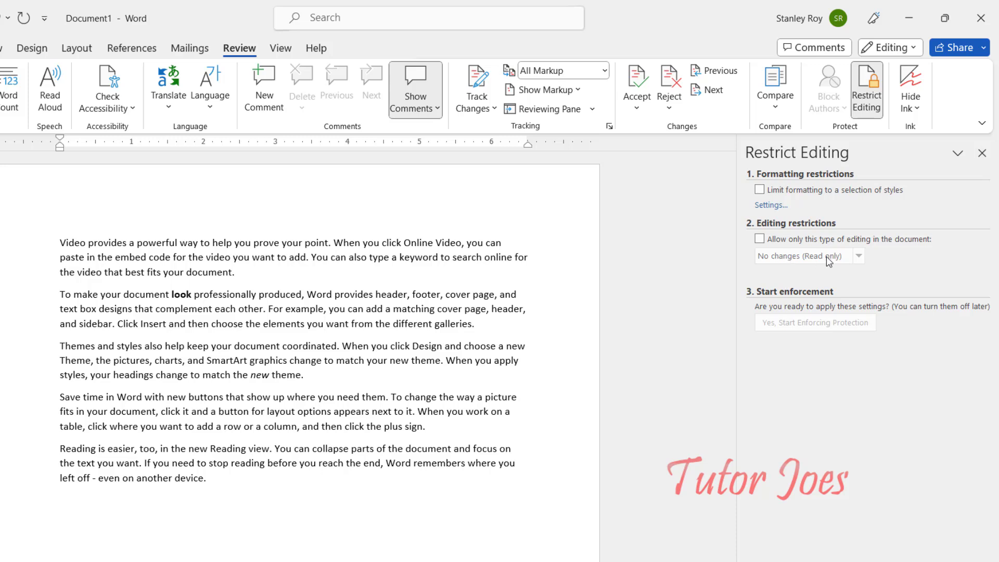
# Restrict editing to No changes (Read only), with an exception for Everyone.
pyautogui.click(795, 246)
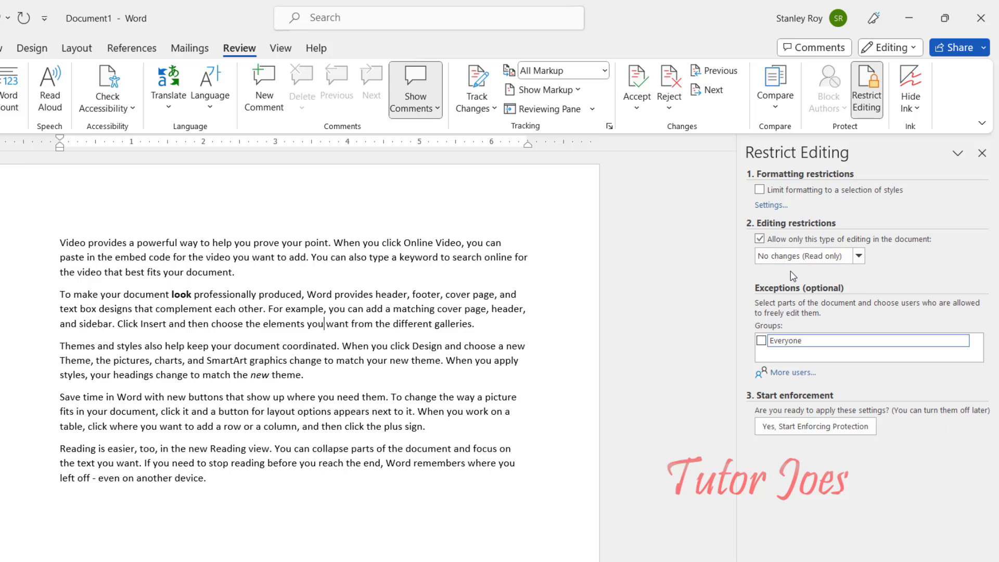
pyautogui.click(857, 258)
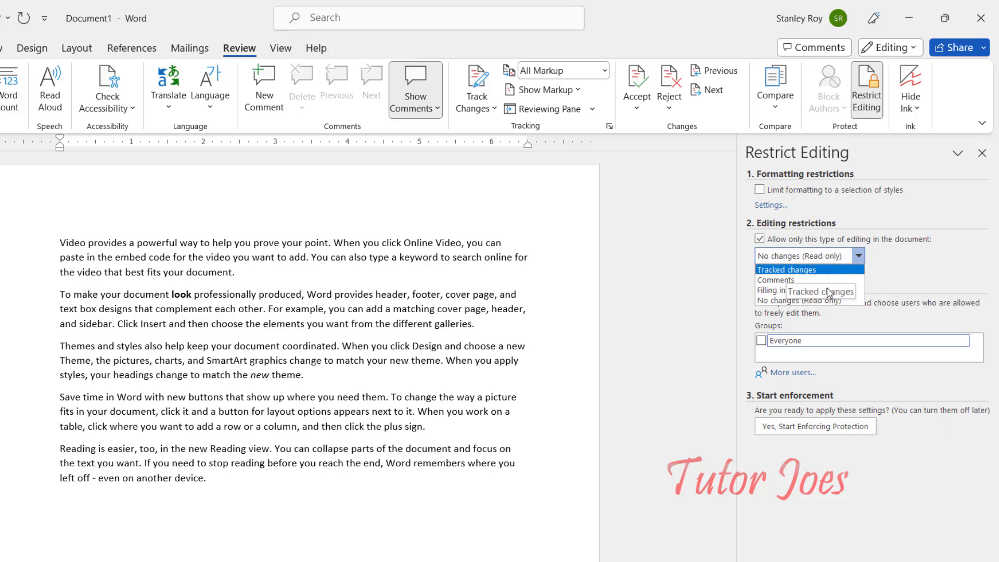
pyautogui.click(800, 301)
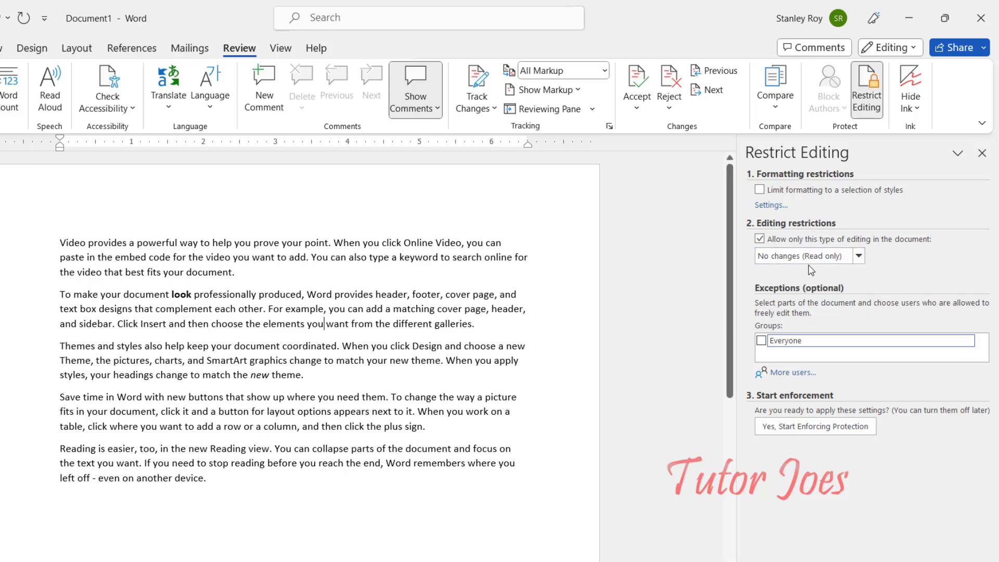
pyautogui.click(771, 345)
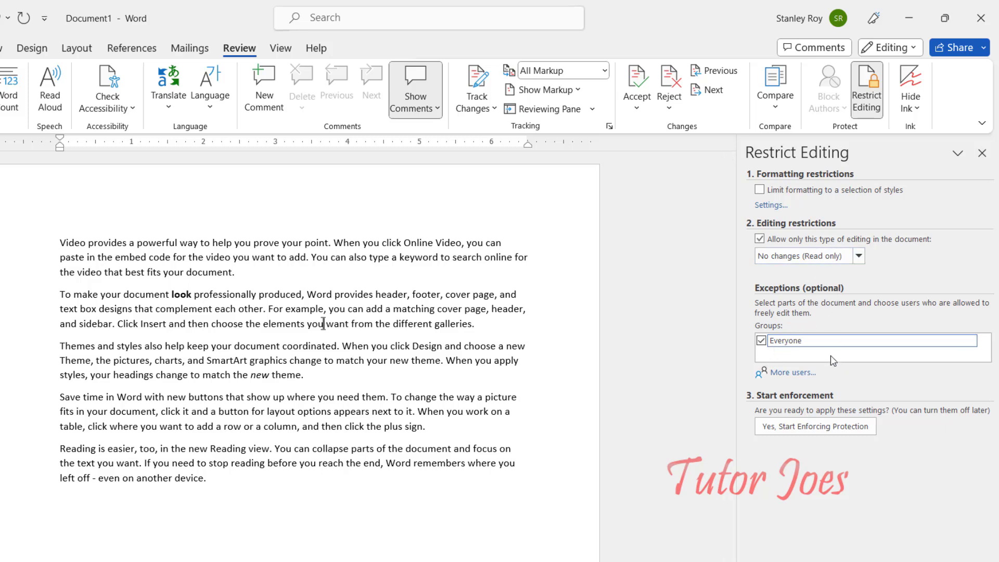
# Start enforcing the protection, entering and confirming a password.
pyautogui.click(826, 428)
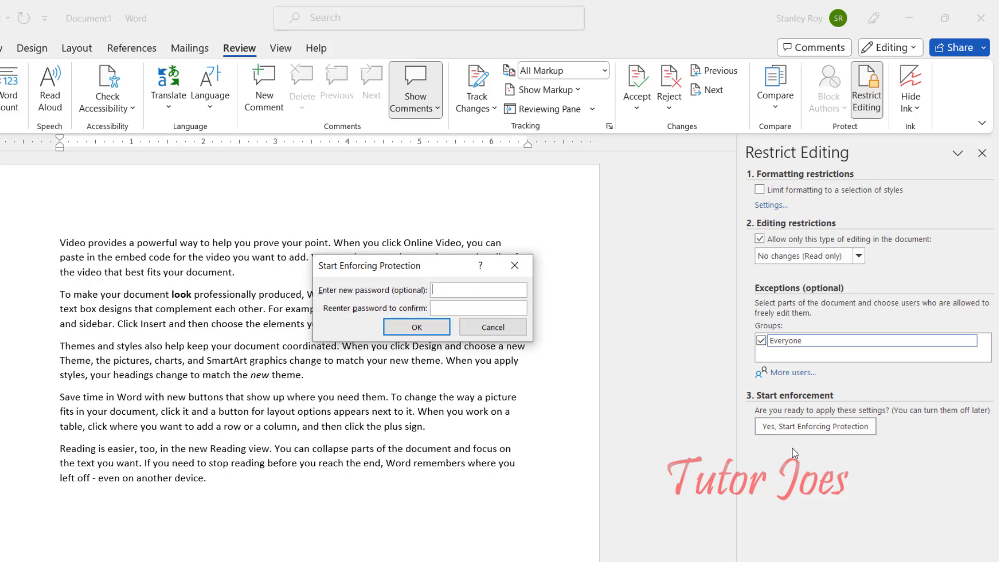
pyautogui.write('12345')
pyautogui.press('Tab')
pyautogui.write('12345')
pyautogui.press('Return')
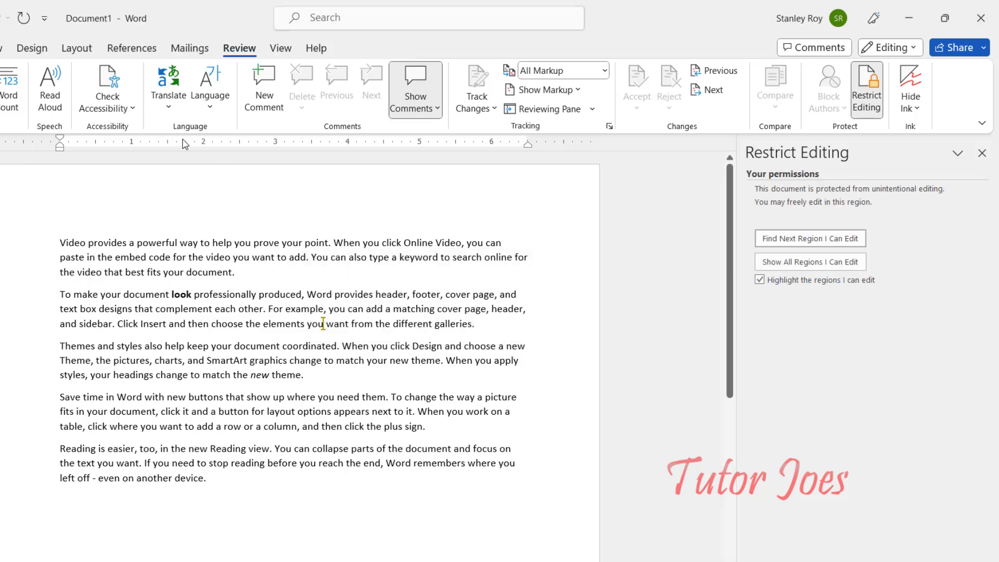
pyautogui.click(0, 48)
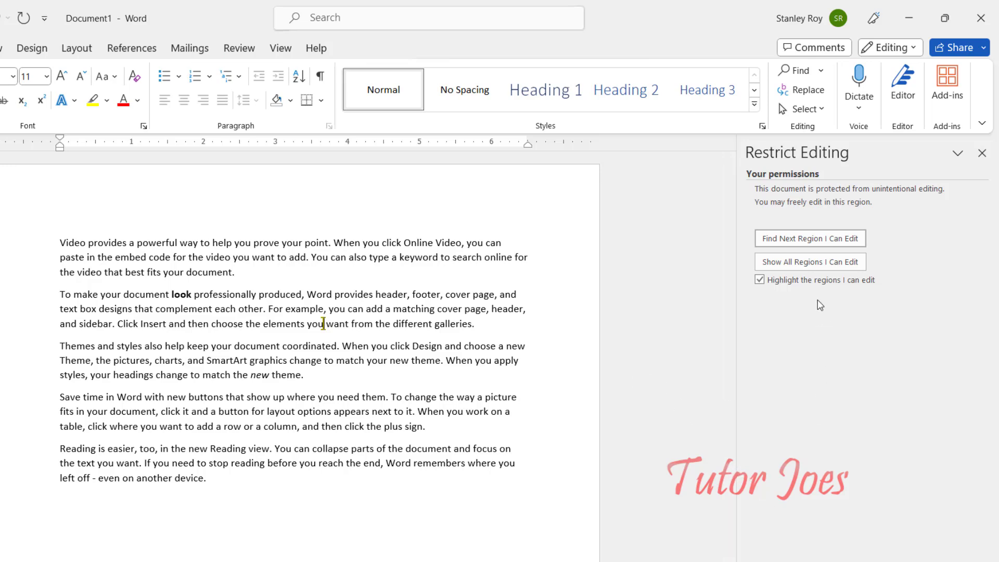
# Close the Restrict Editing pane, select 'For' and check which Insert, Draw, Design, Layout and References commands remain available.
pyautogui.click(982, 153)
pyautogui.click(474, 377)
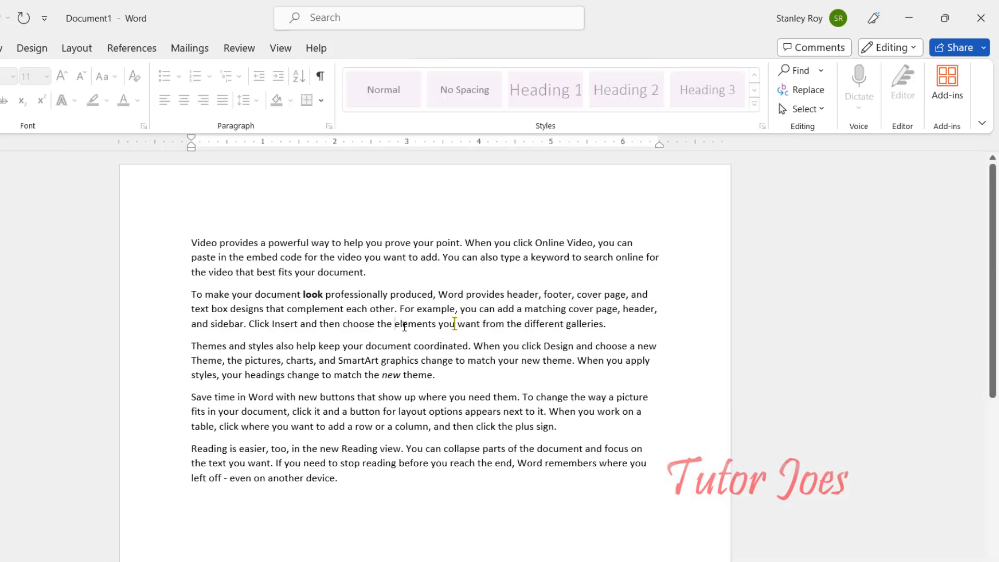
pyautogui.doubleClick(406, 310)
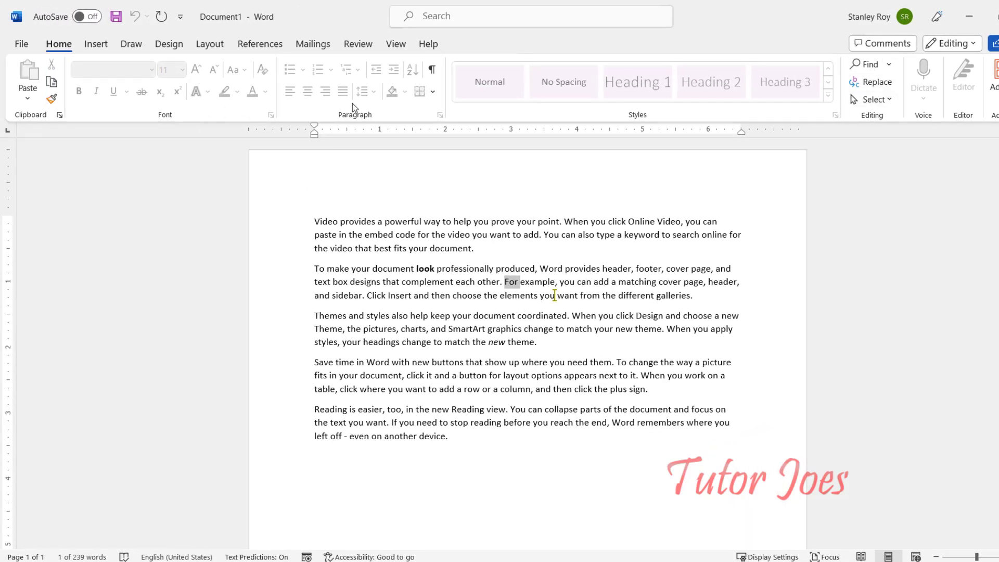
pyautogui.click(91, 46)
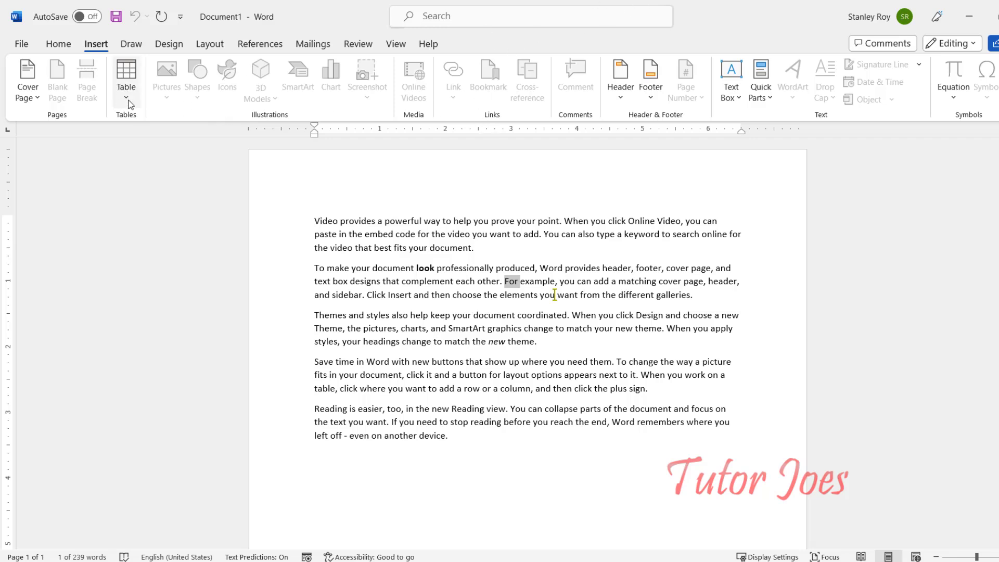
pyautogui.click(131, 44)
pyautogui.click(169, 46)
pyautogui.click(209, 43)
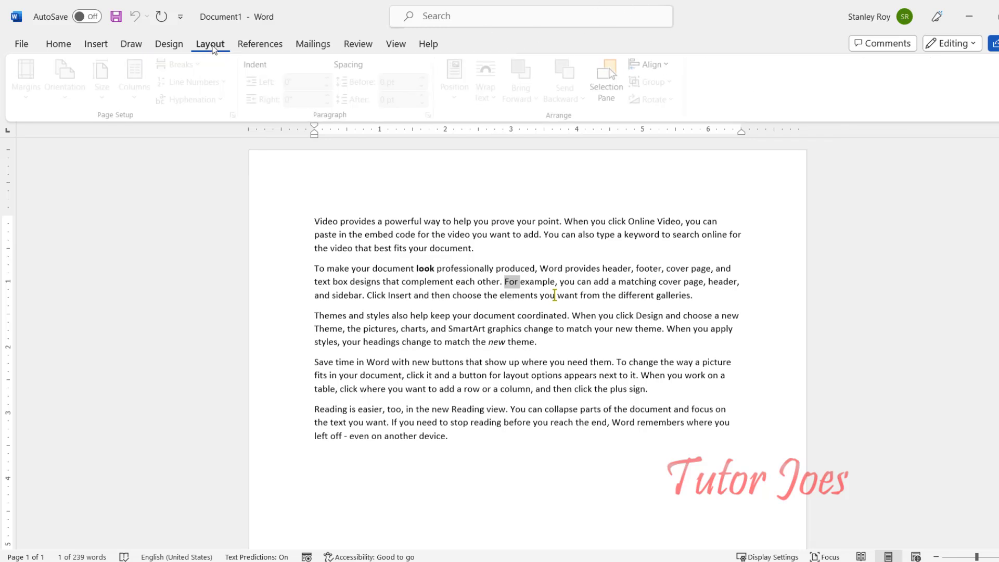
pyautogui.click(260, 44)
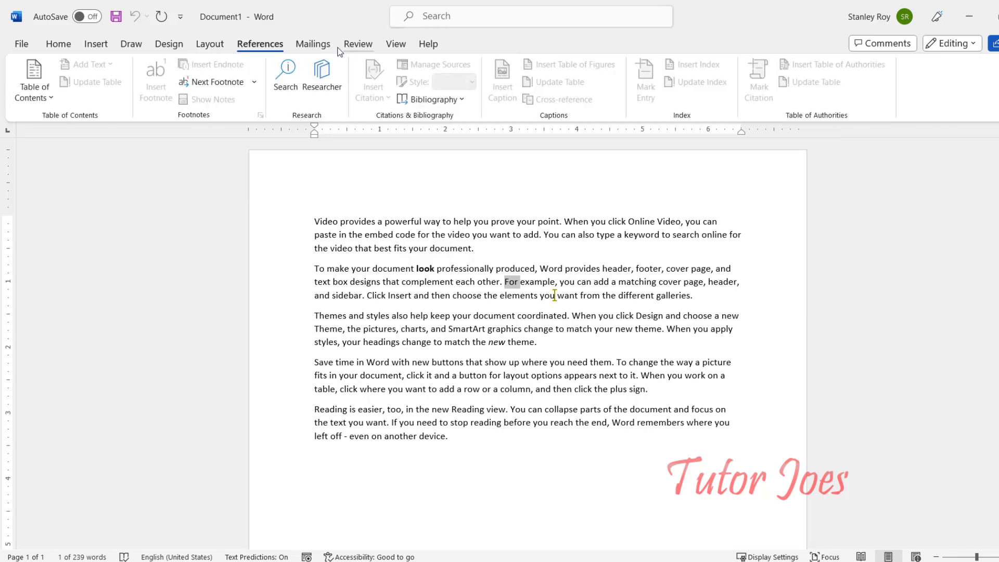
# Select the second paragraph, then reopen the Restrict Editing pane from Review.
pyautogui.click(399, 282)
pyautogui.tripleClick(399, 282)
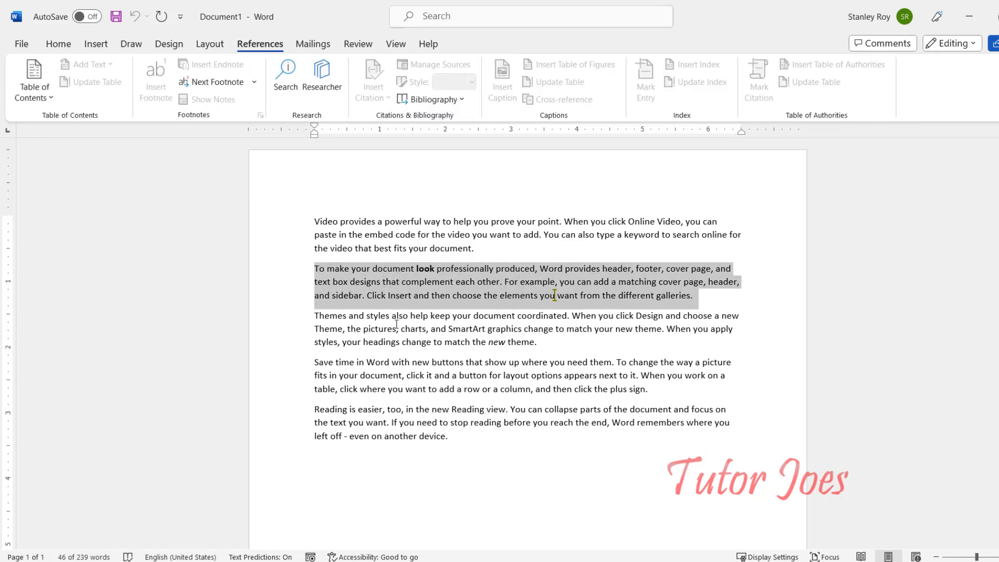
pyautogui.click(374, 359)
pyautogui.click(358, 44)
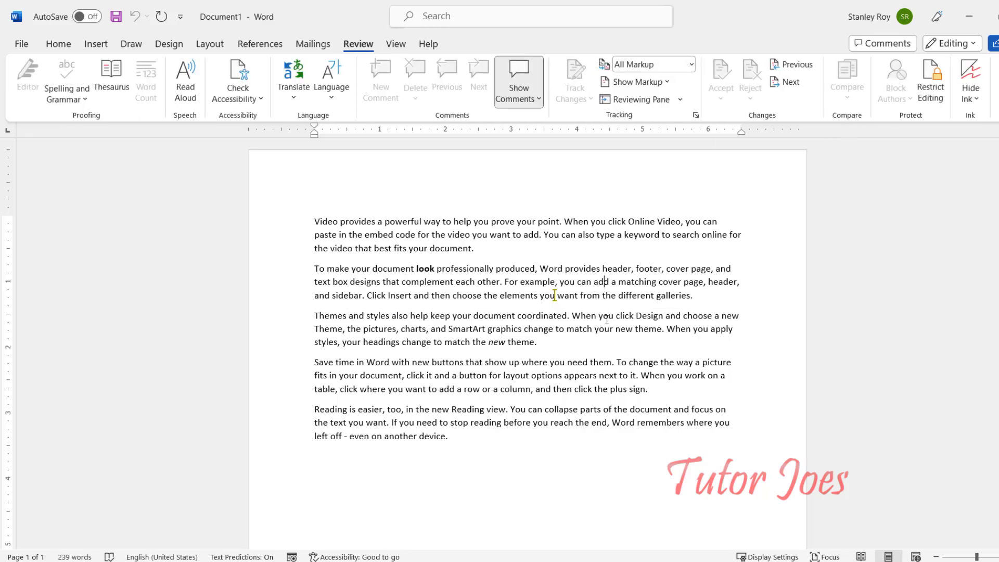
pyautogui.click(930, 85)
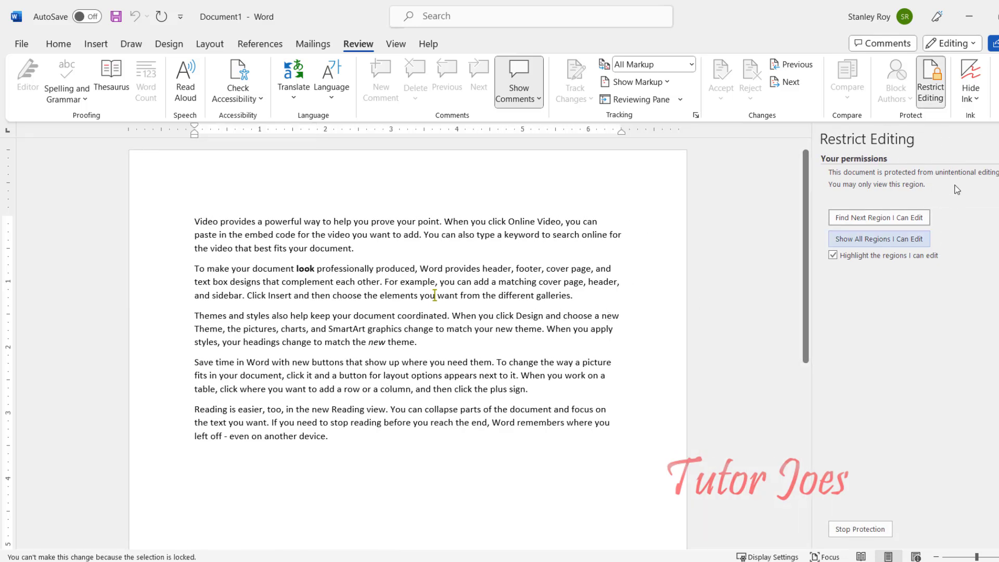
# Try deleting 'professionally' and 'new', which Word refuses as locked.
pyautogui.doubleClick(354, 269)
pyautogui.press('Delete')
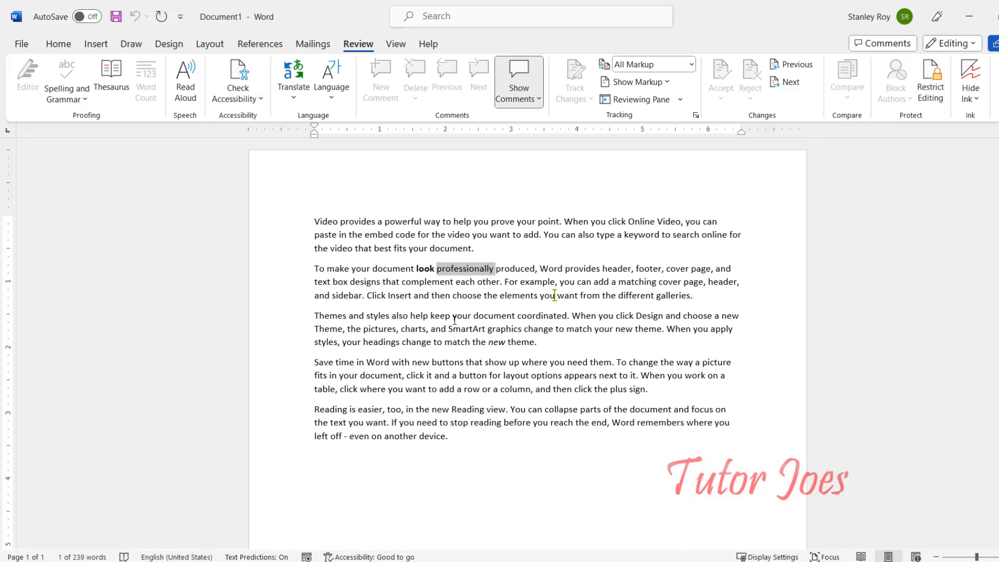
pyautogui.press('Delete')
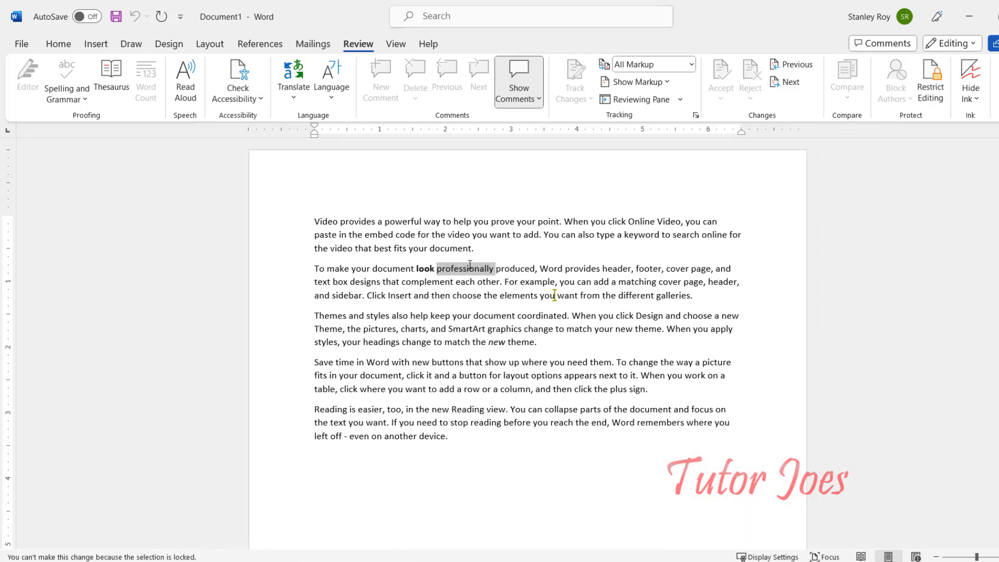
pyautogui.doubleClick(493, 343)
pyautogui.press('Delete')
pyautogui.click(548, 329)
pyautogui.press('Delete')
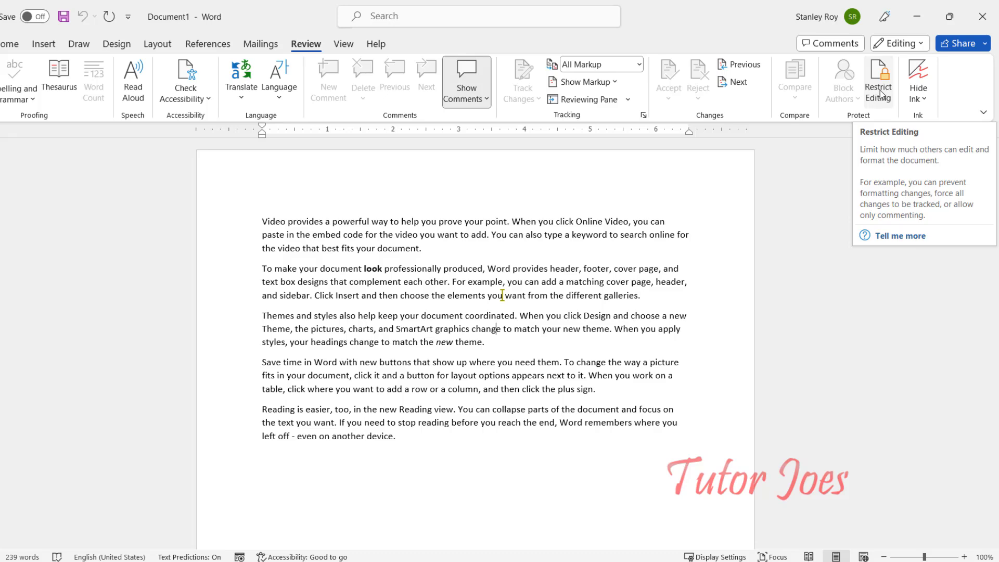
# Stop the document protection with the password and close the Restrict Editing pane.
pyautogui.click(881, 95)
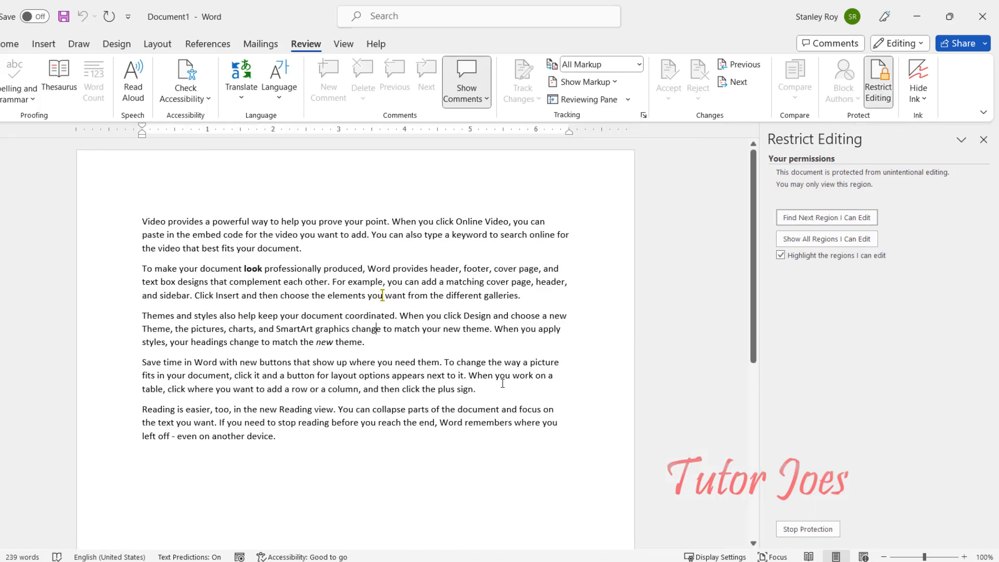
pyautogui.click(810, 529)
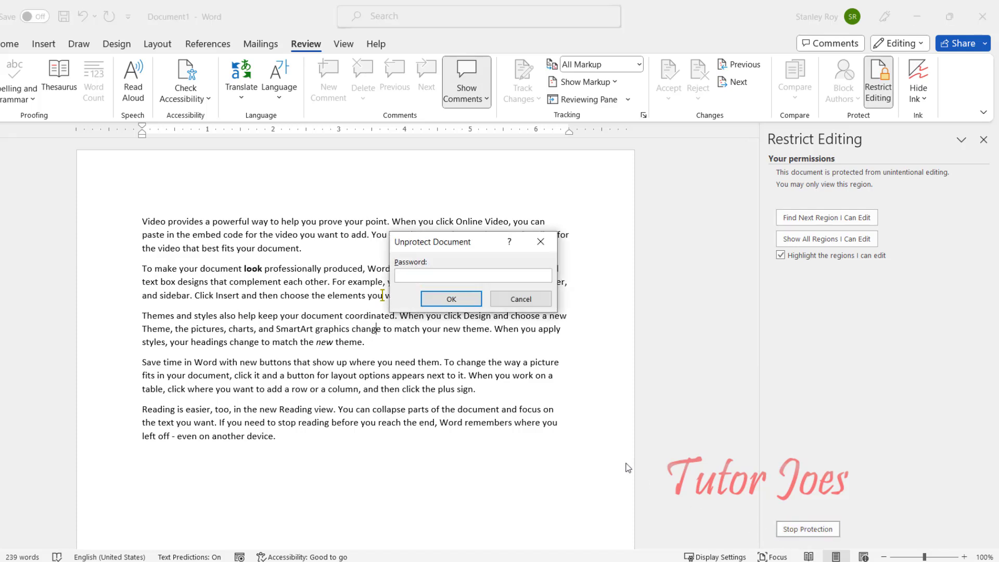
pyautogui.write('1234')
pyautogui.press('Return')
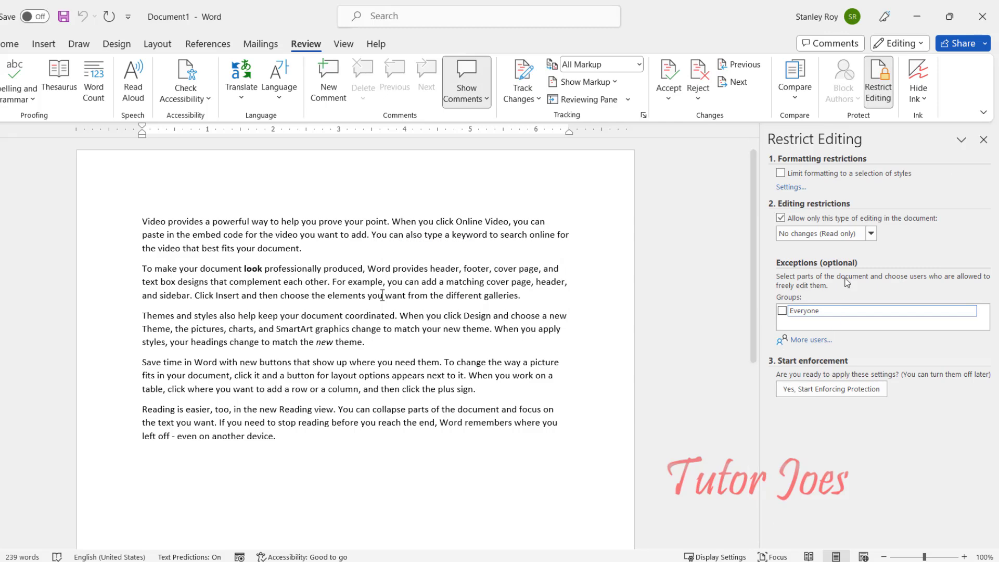
pyautogui.click(981, 139)
# Type 'hfghghgh' into the word 'match' and make 'elements' bold.
pyautogui.click(402, 343)
pyautogui.write('hfghghgh')
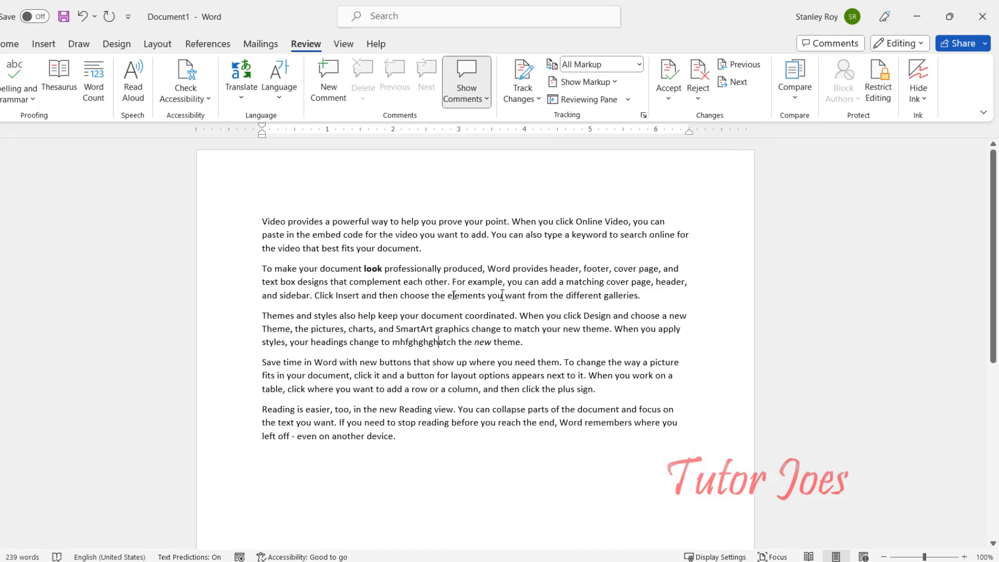
pyautogui.doubleClick(454, 294)
pyautogui.hotkey('ctrl', 'b')
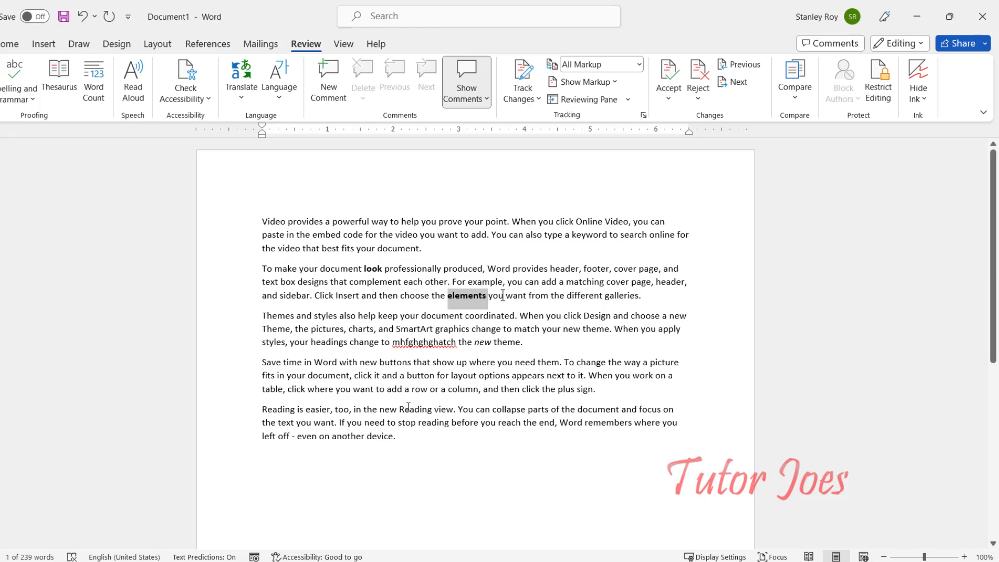
pyautogui.click(378, 269)
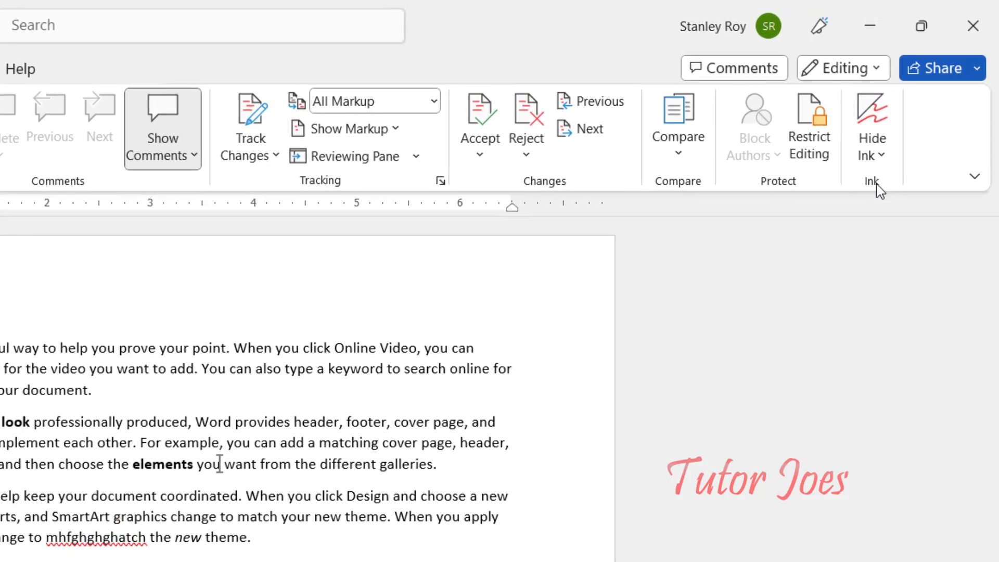
# With the red Draw pen, circle 'look professionally', 'graphics change' and the last paragraph's opening.
pyautogui.click(46, 54)
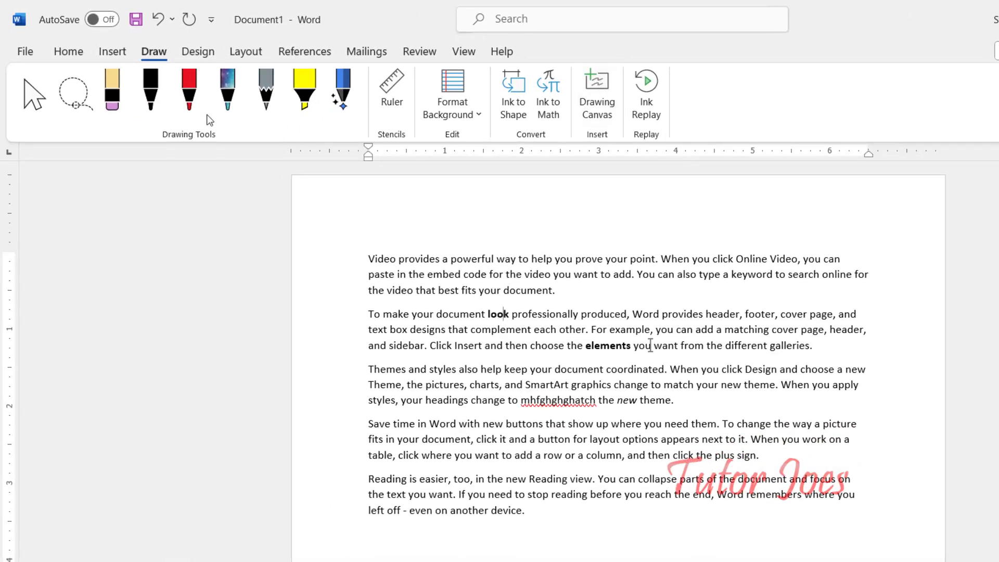
pyautogui.click(189, 91)
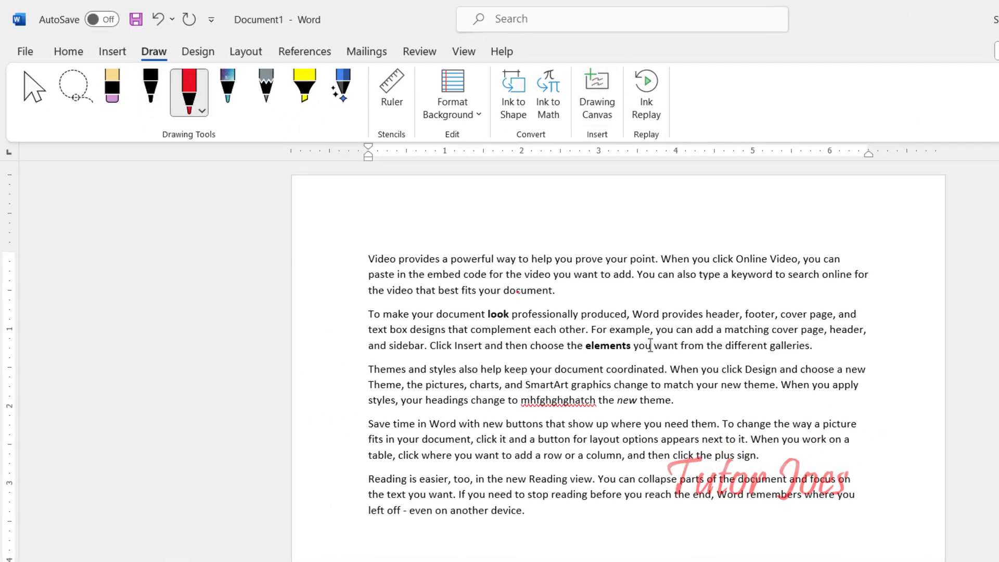
pyautogui.moveTo(457, 308)
pyautogui.mouseDown()
pyautogui.moveTo(520, 299)
pyautogui.moveTo(571, 316)
pyautogui.moveTo(503, 329)
pyautogui.moveTo(448, 313)
pyautogui.mouseUp()
pyautogui.moveTo(622, 378)
pyautogui.mouseDown()
pyautogui.moveTo(720, 415)
pyautogui.moveTo(586, 389)
pyautogui.moveTo(640, 380)
pyautogui.mouseUp()
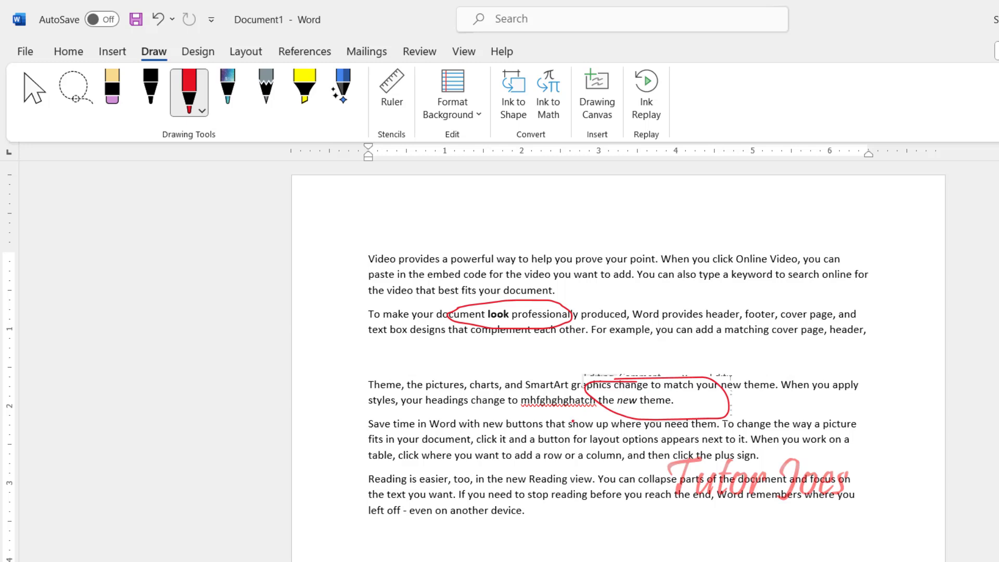
pyautogui.hotkey('ctrl', 'z')
pyautogui.moveTo(583, 369)
pyautogui.mouseDown()
pyautogui.moveTo(625, 369)
pyautogui.moveTo(588, 391)
pyautogui.moveTo(577, 371)
pyautogui.moveTo(587, 367)
pyautogui.mouseUp()
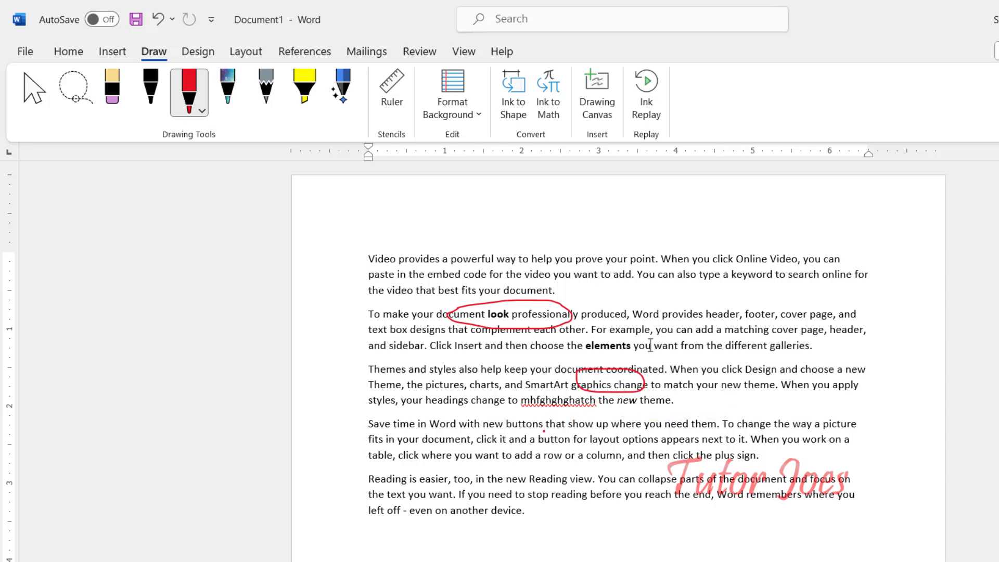
pyautogui.moveTo(390, 470)
pyautogui.mouseDown()
pyautogui.moveTo(482, 481)
pyautogui.moveTo(398, 465)
pyautogui.moveTo(386, 478)
pyautogui.mouseUp()
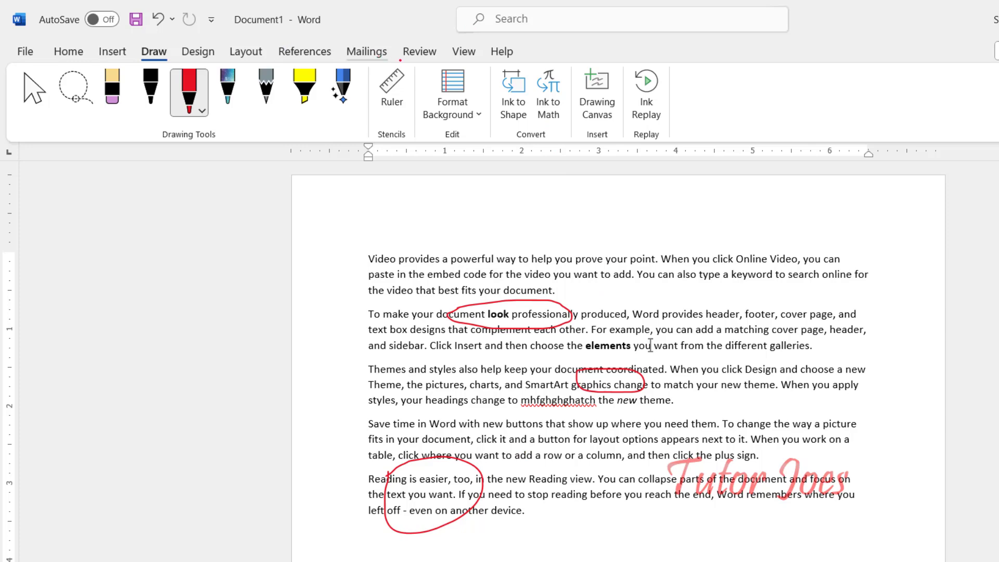
pyautogui.click(419, 51)
pyautogui.click(905, 114)
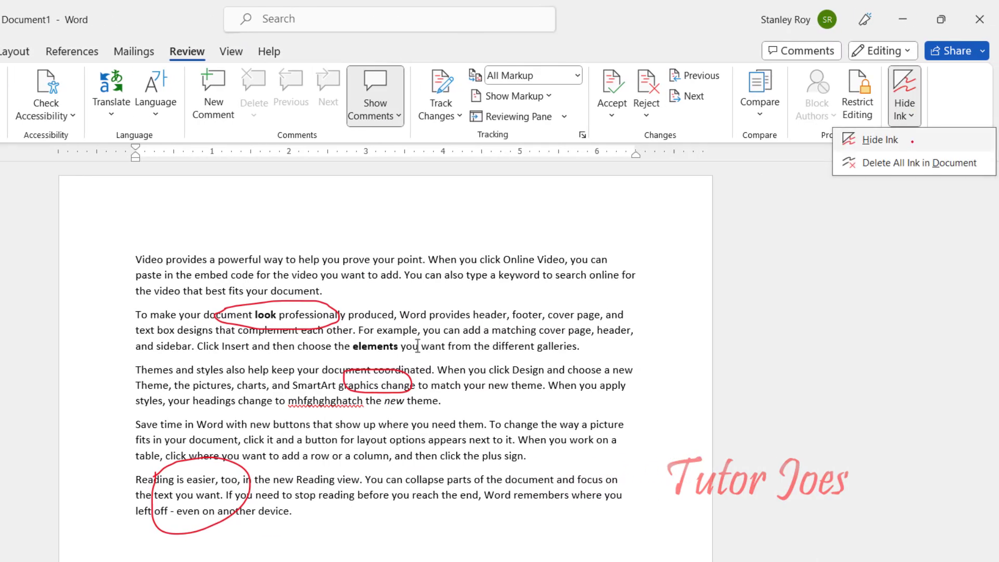
# Hide all the red ink circles with Review's Hide Ink option.
pyautogui.click(914, 139)
pyautogui.click(905, 114)
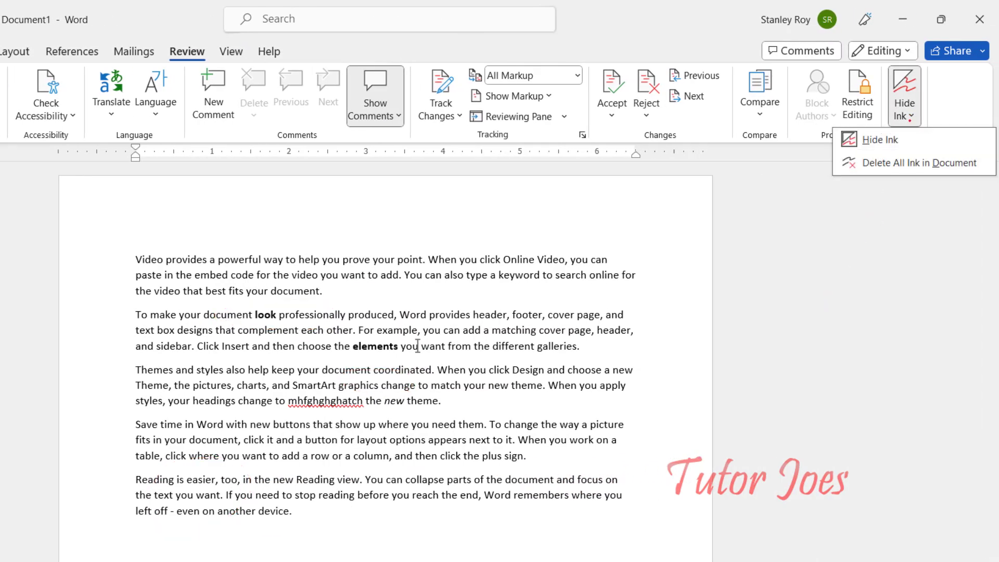
pyautogui.click(911, 163)
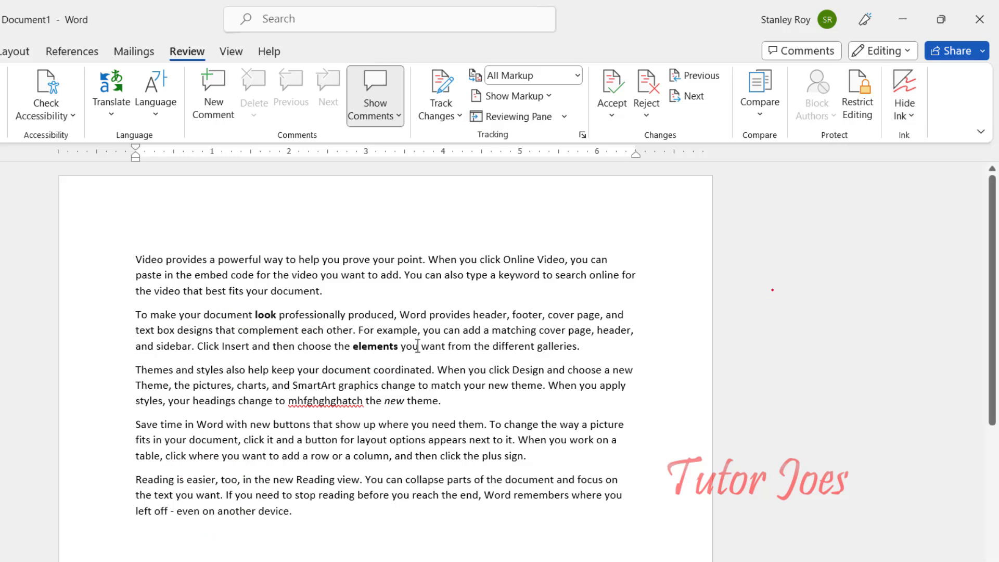